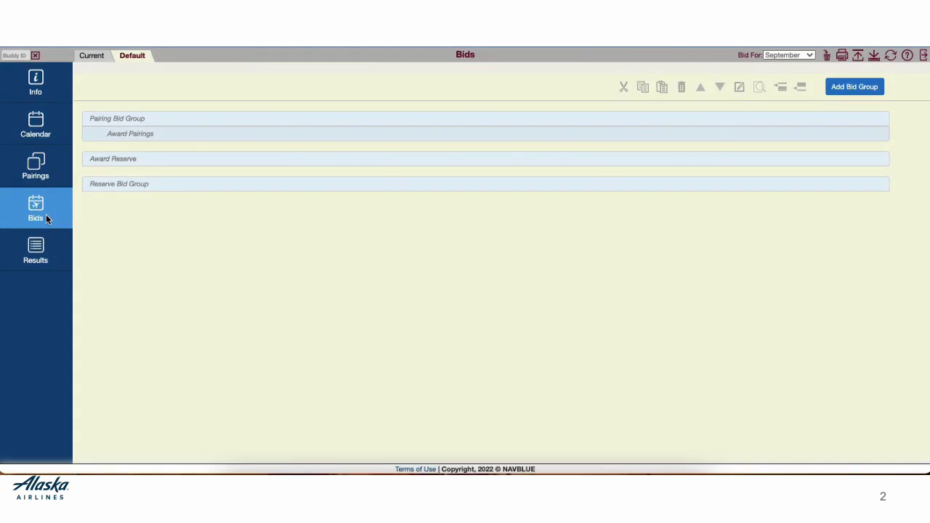
# Step: Compare the Current bid with the Default bid, ending back on the Default bid
pyautogui.click(92, 55)
pyautogui.click(122, 56)
pyautogui.click(93, 54)
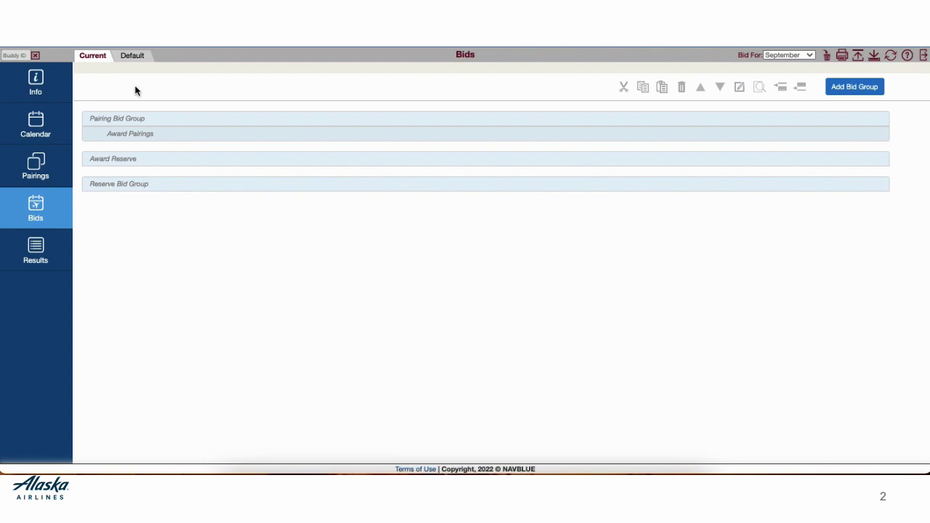
pyautogui.click(132, 55)
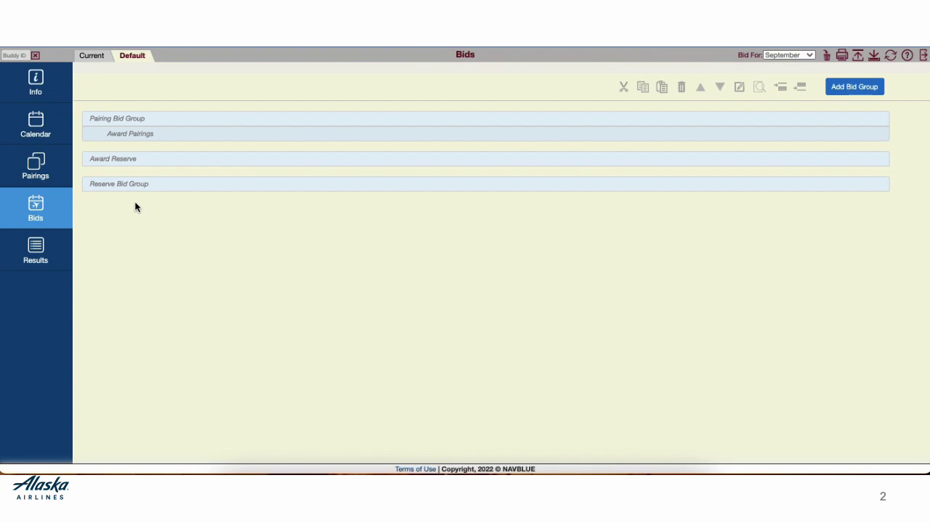
# Step: Add a Pairing Bid Group to the Default bid
pyautogui.click(854, 87)
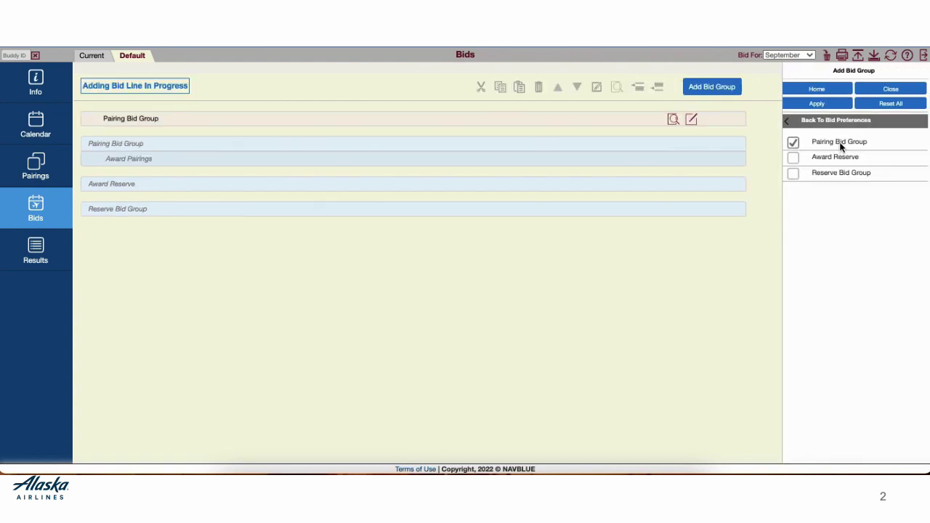
pyautogui.click(823, 106)
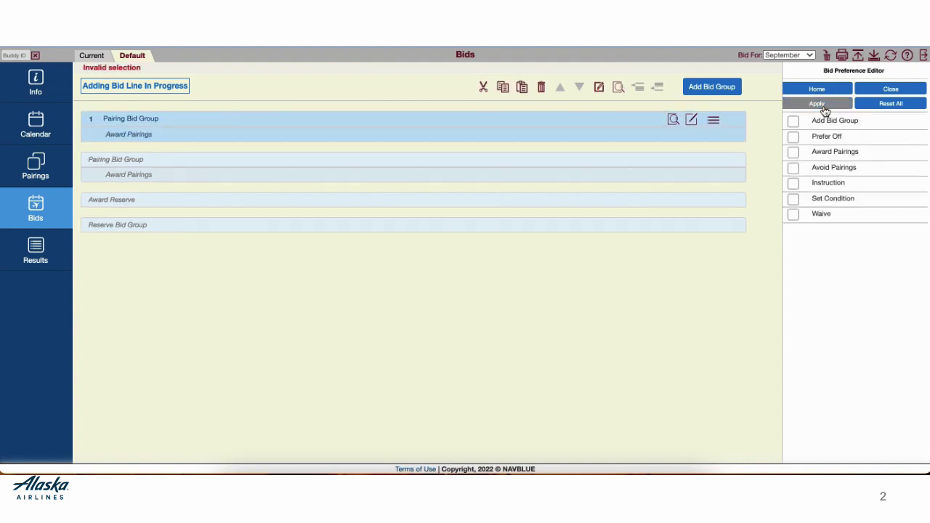
pyautogui.click(882, 90)
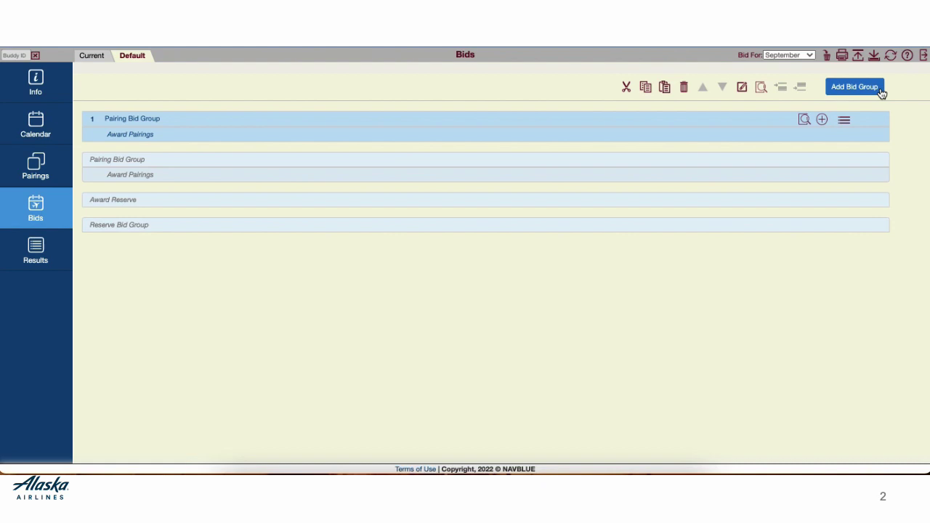
# Step: Add a Waive line allowing 24 hours off in 7 days to the group
pyautogui.click(823, 119)
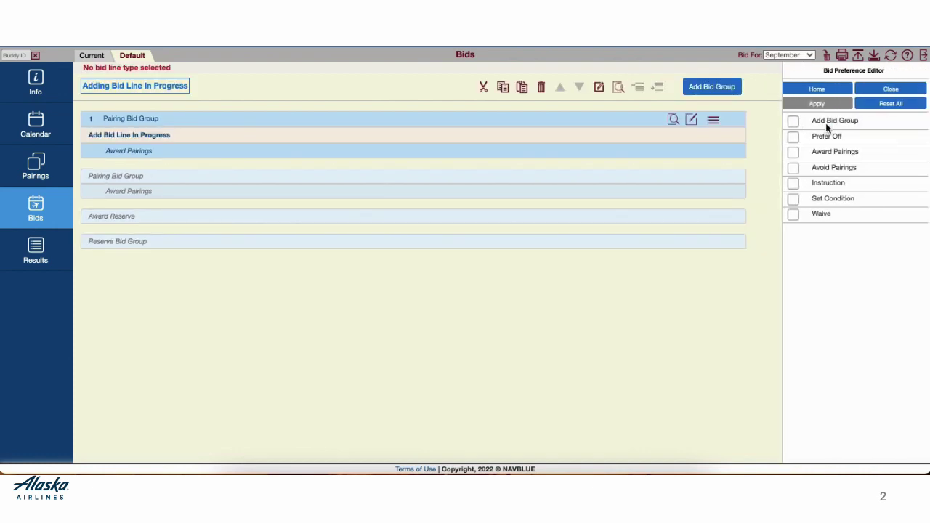
pyautogui.click(821, 214)
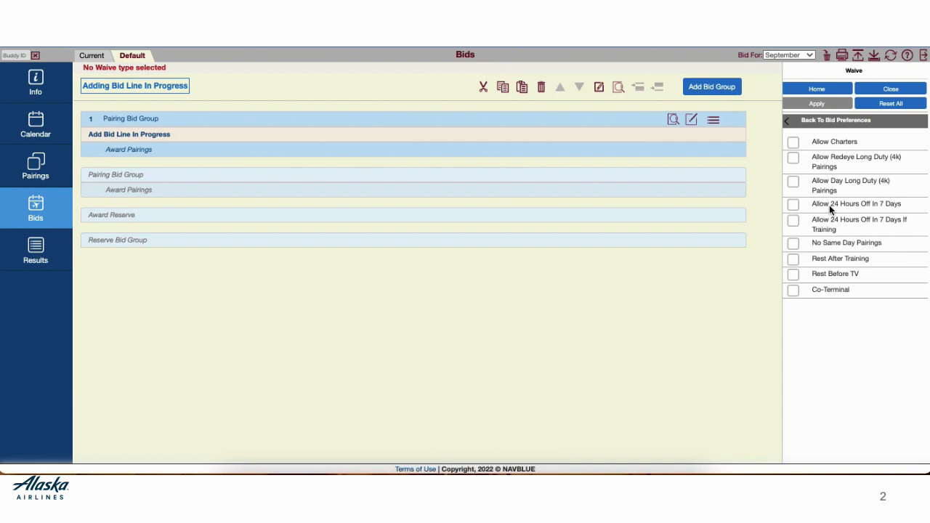
pyautogui.click(829, 205)
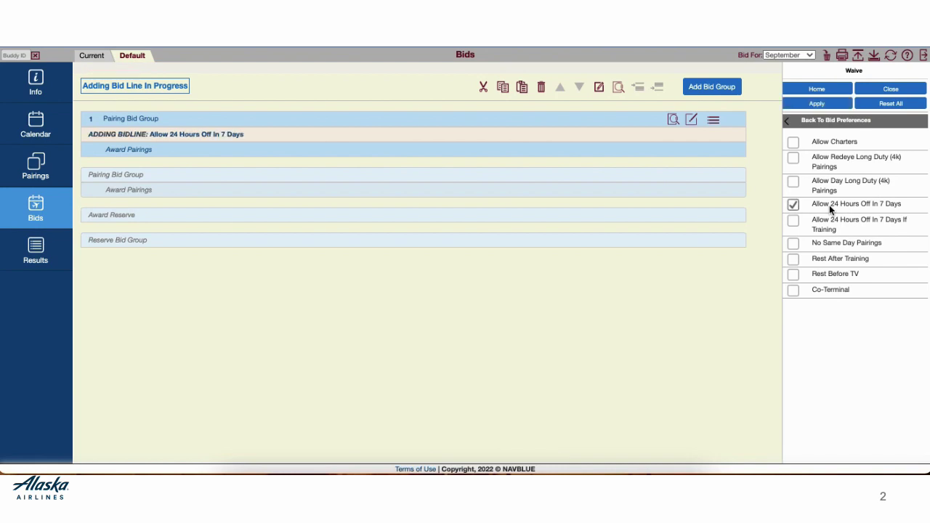
pyautogui.click(818, 104)
pyautogui.click(879, 92)
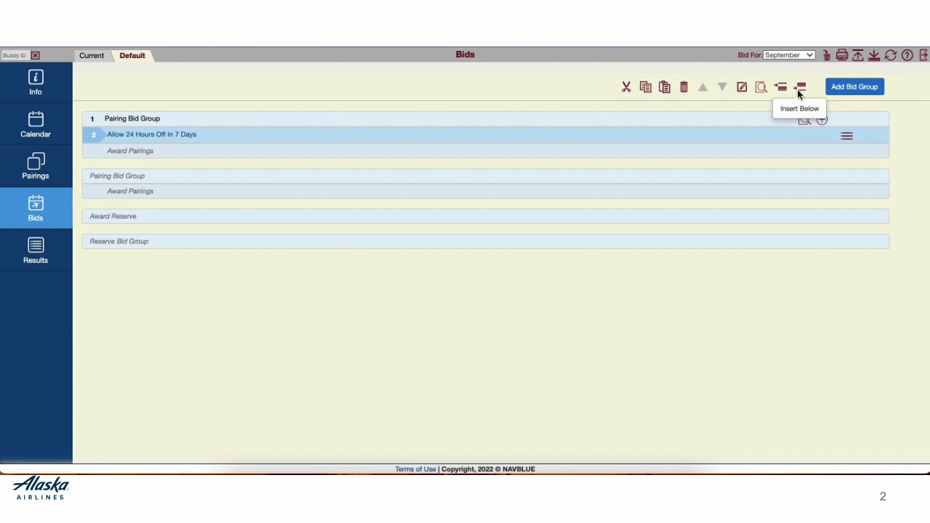
# Step: Open the actions menu for the 'Allow 24 Hours Off In 7 Days' line
pyautogui.click(846, 136)
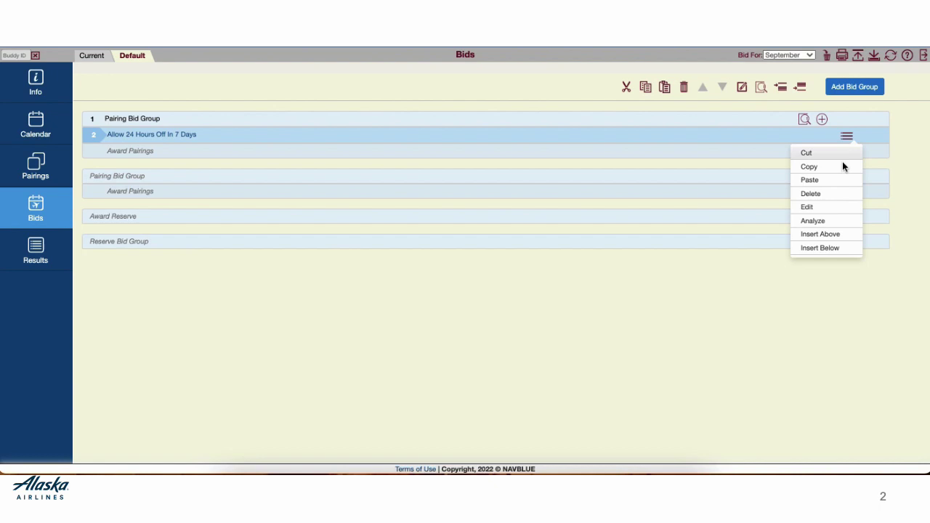
# Step: Insert a Prefer Off dates-list line below the waive for Sep 18, 17 and 19, 2022
pyautogui.click(841, 247)
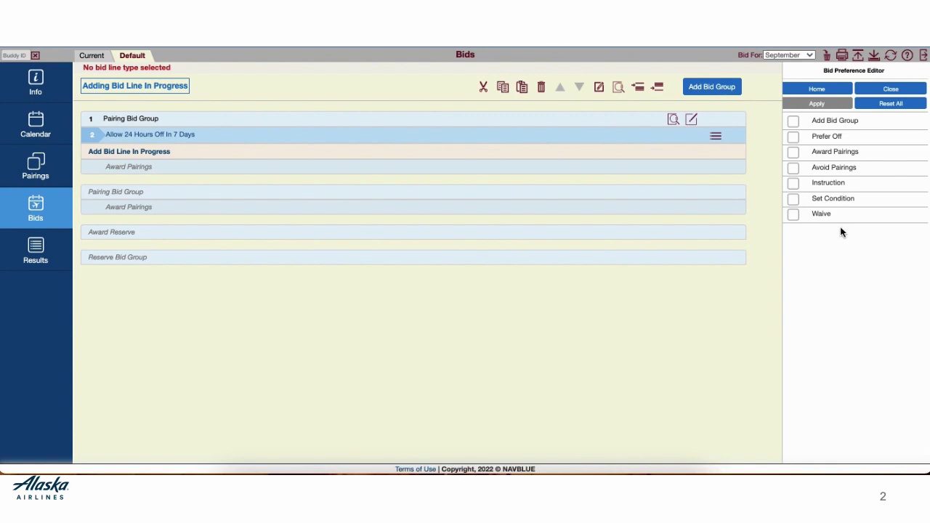
pyautogui.click(842, 145)
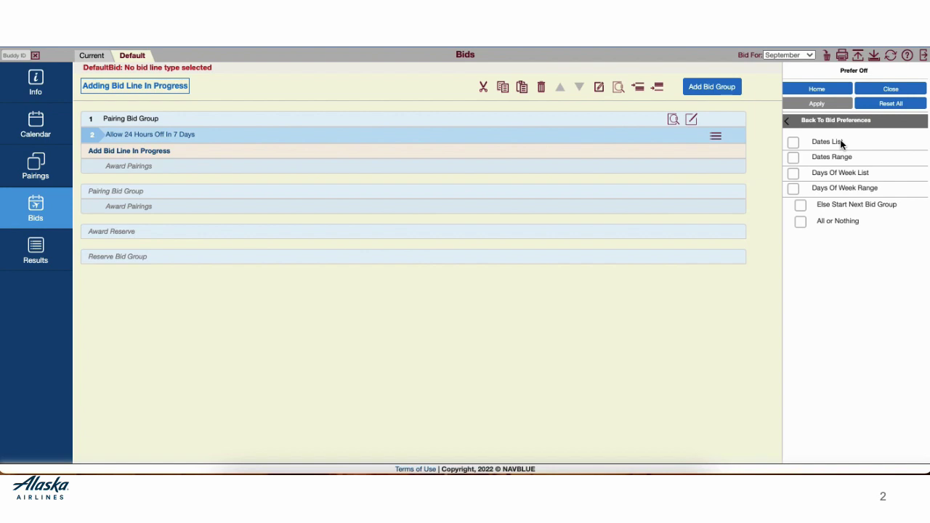
pyautogui.click(841, 144)
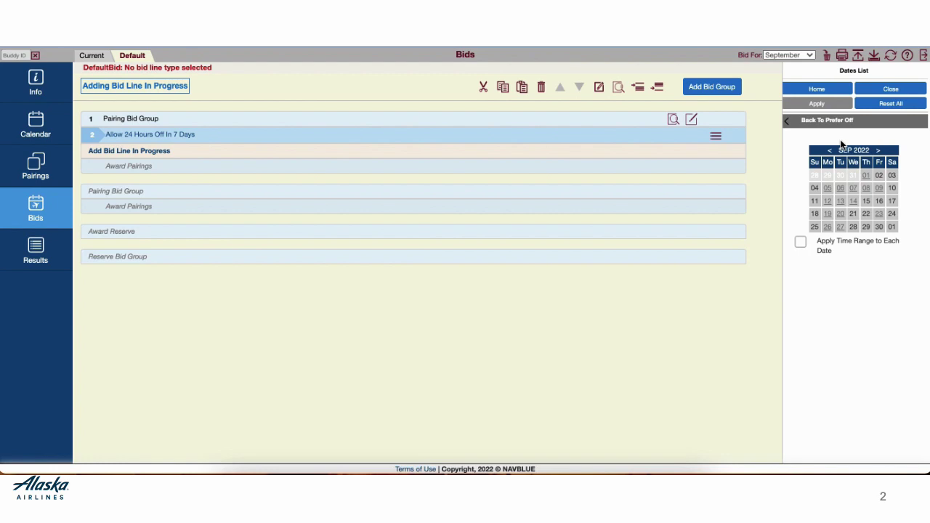
pyautogui.click(815, 213)
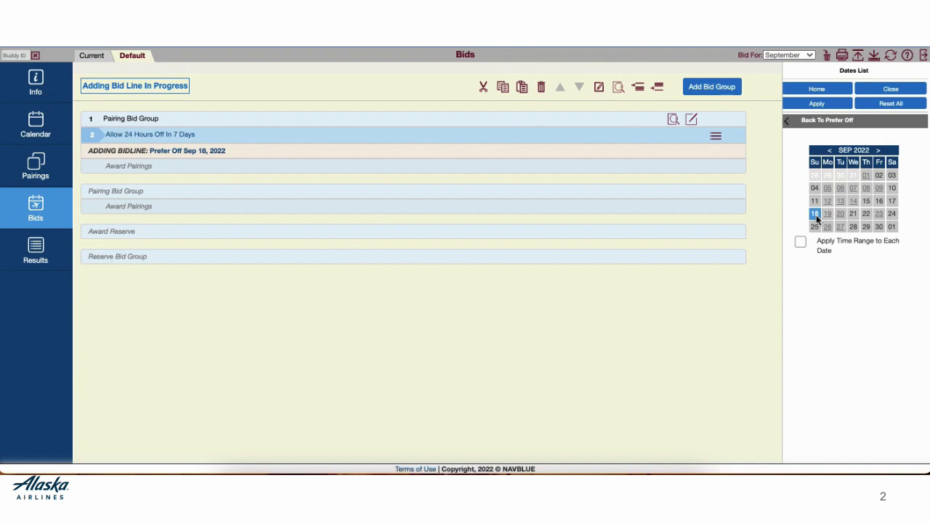
pyautogui.click(891, 203)
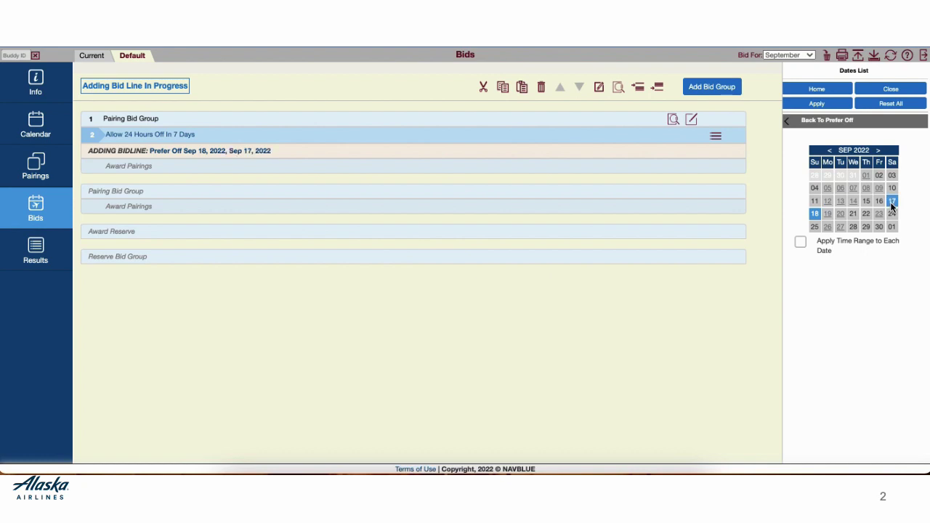
pyautogui.click(828, 215)
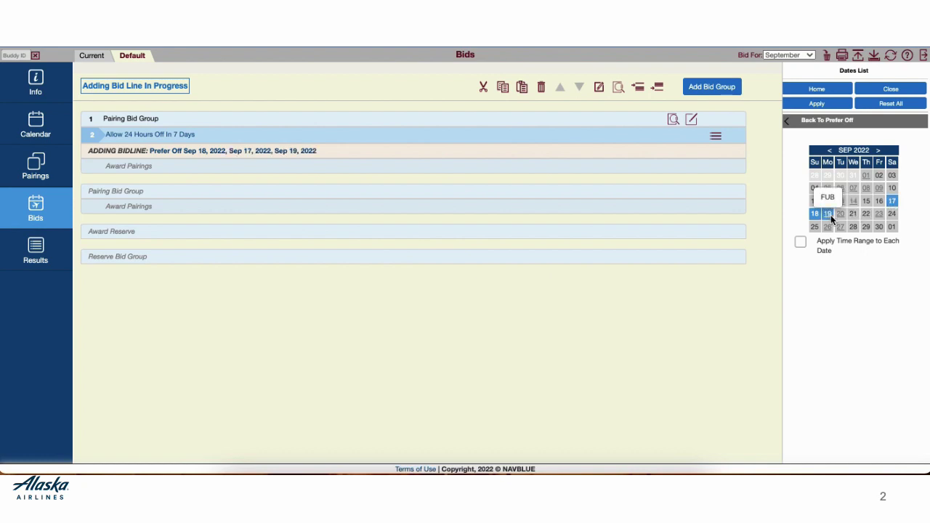
pyautogui.click(817, 106)
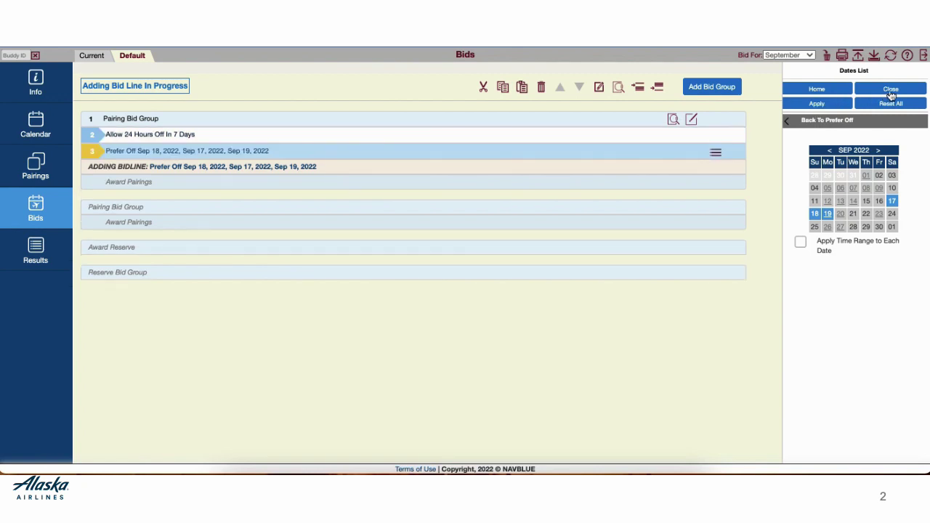
pyautogui.click(891, 92)
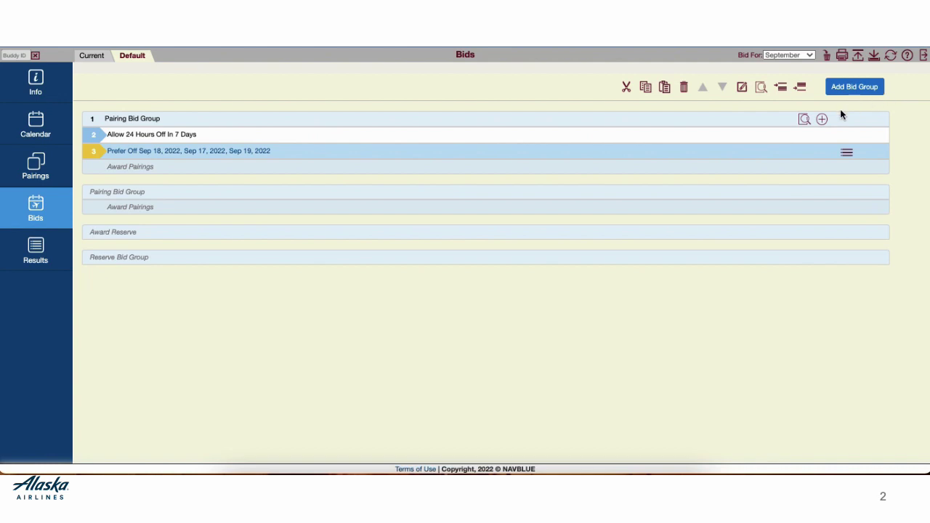
# Step: Add an Avoid Pairings line for any layover in JFK to the group
pyautogui.click(824, 119)
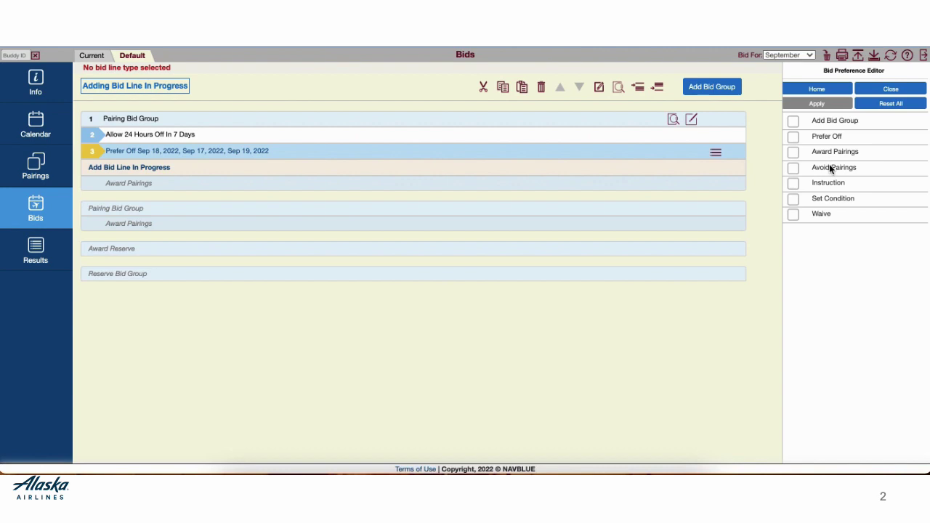
pyautogui.click(831, 168)
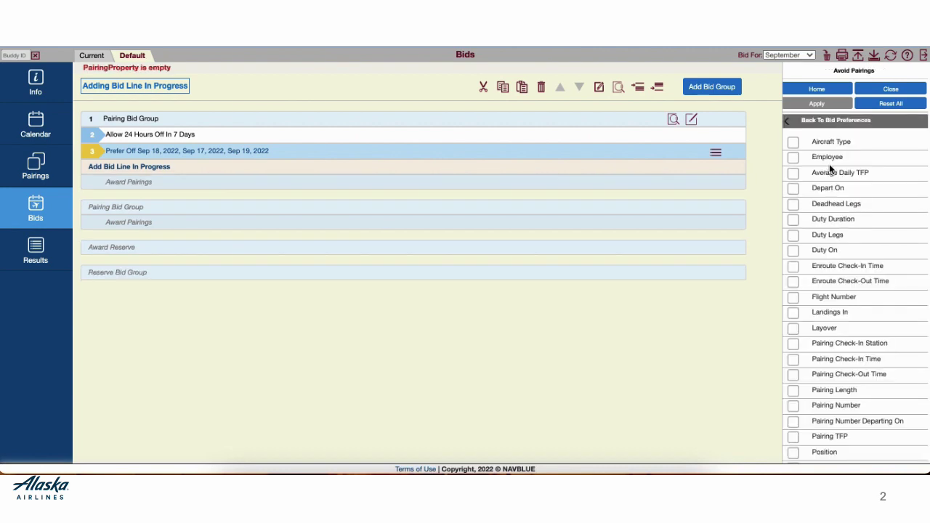
pyautogui.click(838, 328)
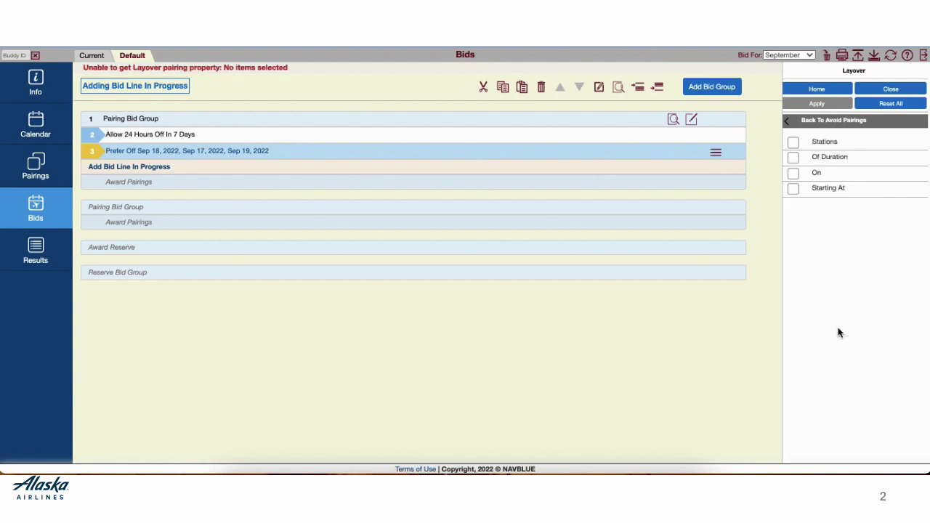
pyautogui.click(829, 143)
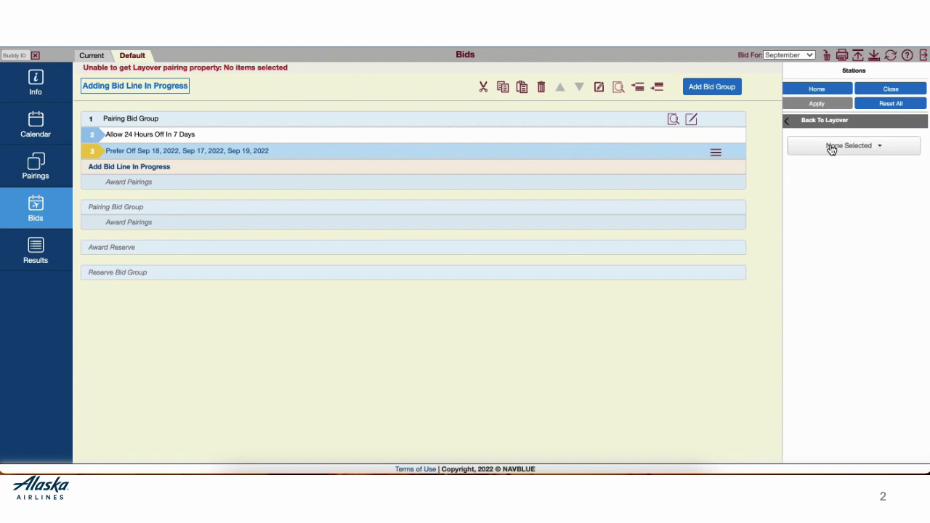
pyautogui.click(832, 149)
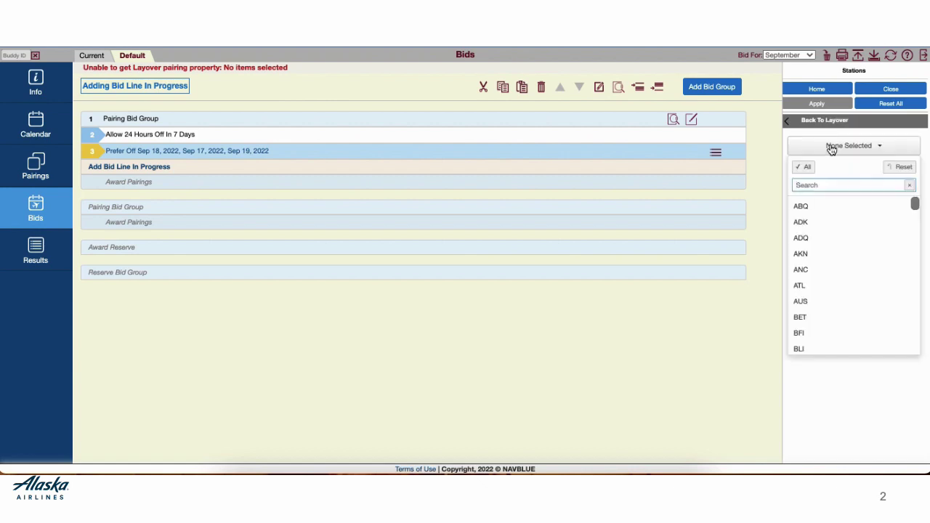
pyautogui.write('jfk')
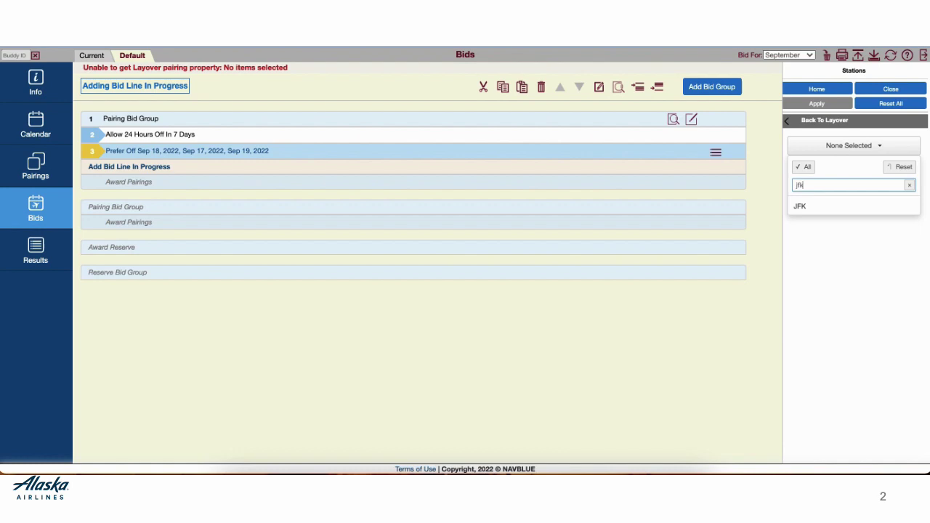
pyautogui.click(816, 207)
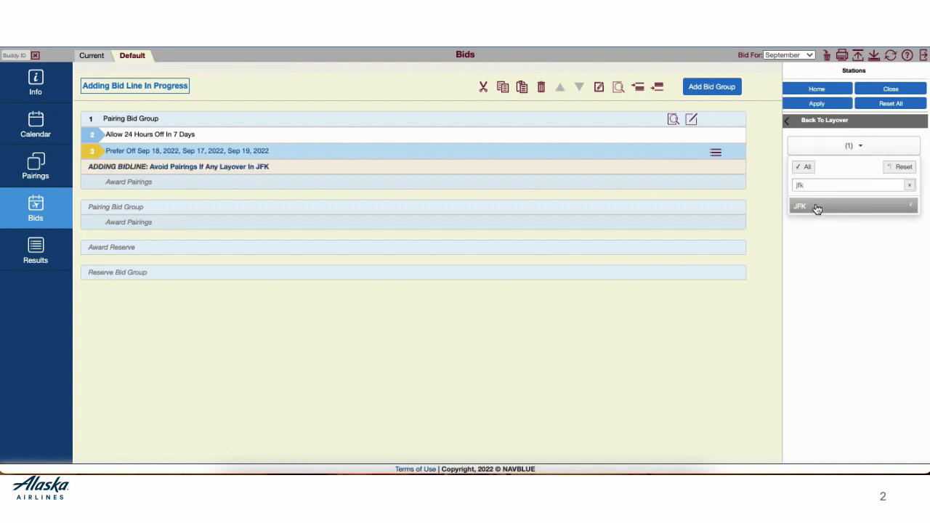
pyautogui.click(826, 105)
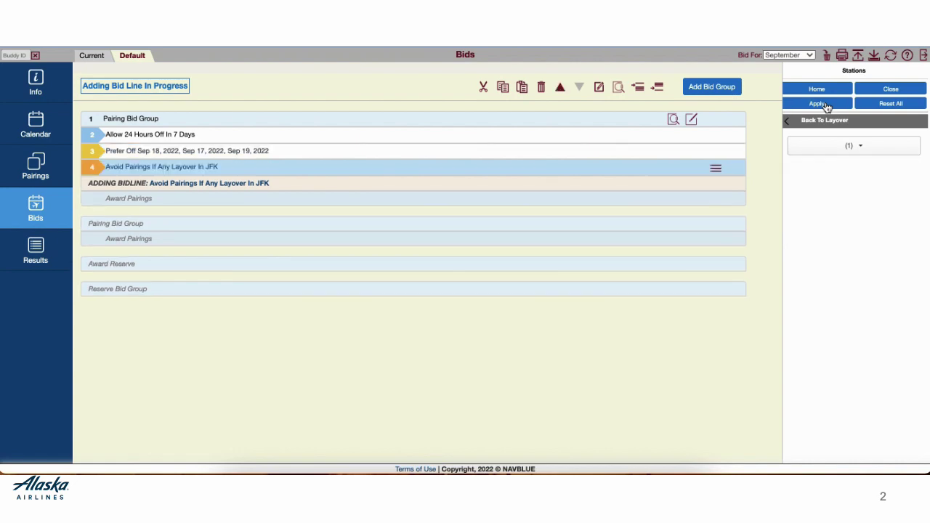
pyautogui.click(876, 93)
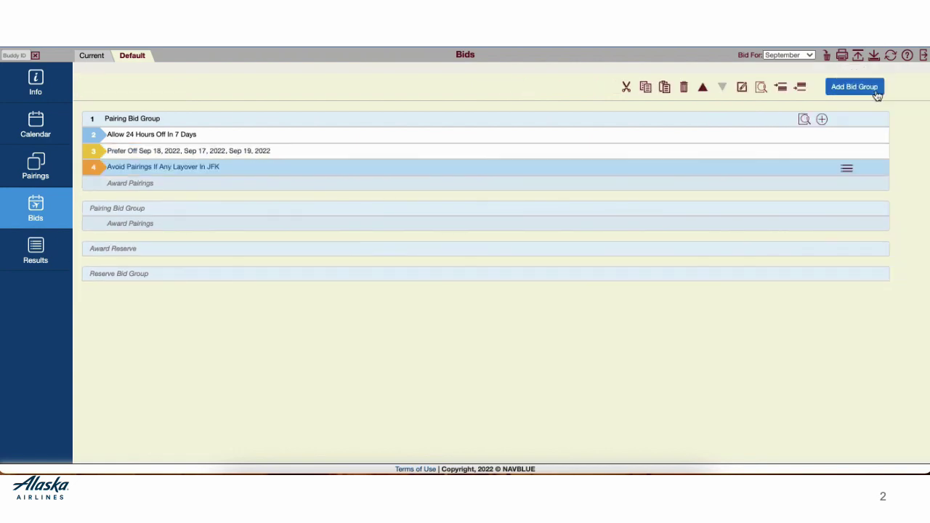
# Step: Insert an Avoid Pairings line for position FB below line 4
pyautogui.click(847, 169)
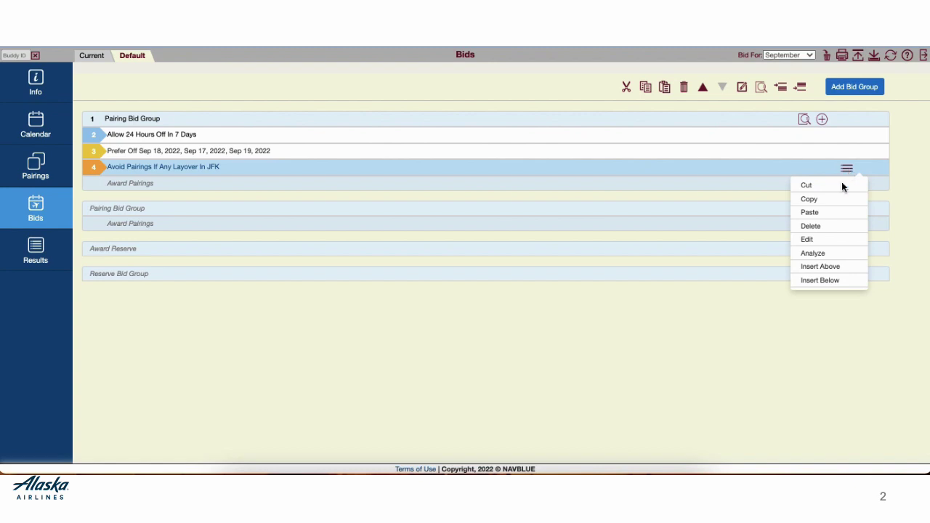
pyautogui.click(828, 281)
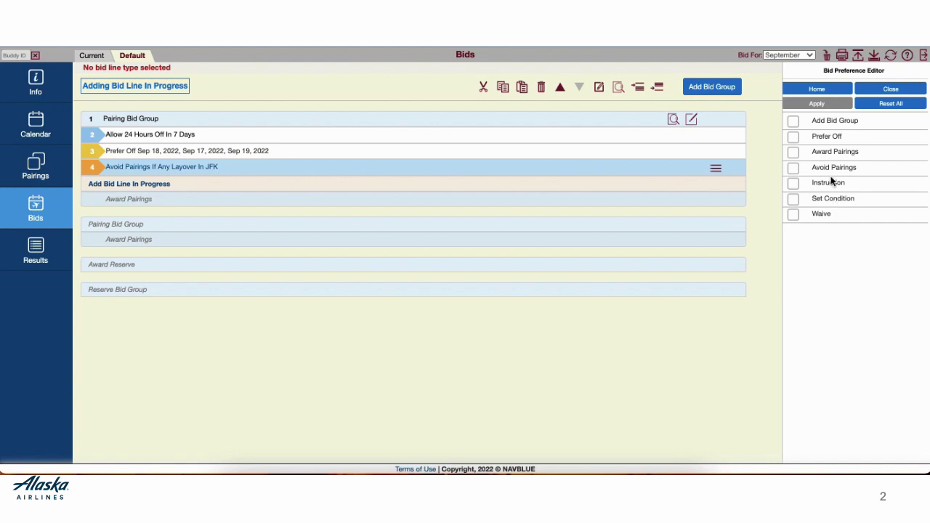
pyautogui.click(832, 169)
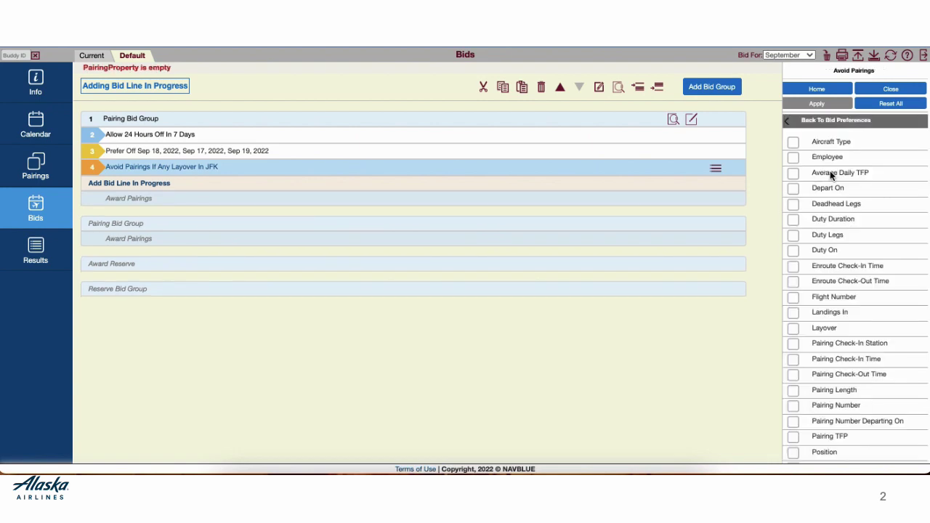
pyautogui.scroll(-3, 830, 173)
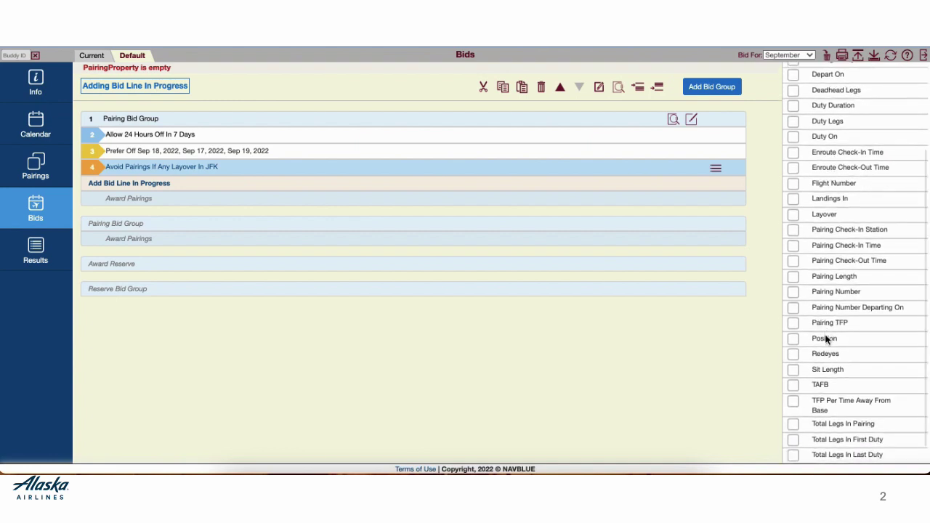
pyautogui.click(825, 338)
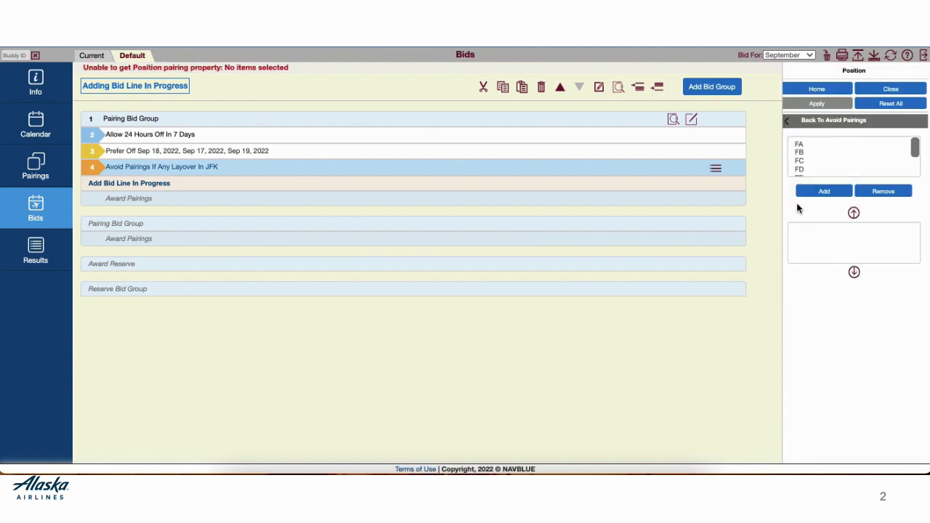
pyautogui.click(800, 152)
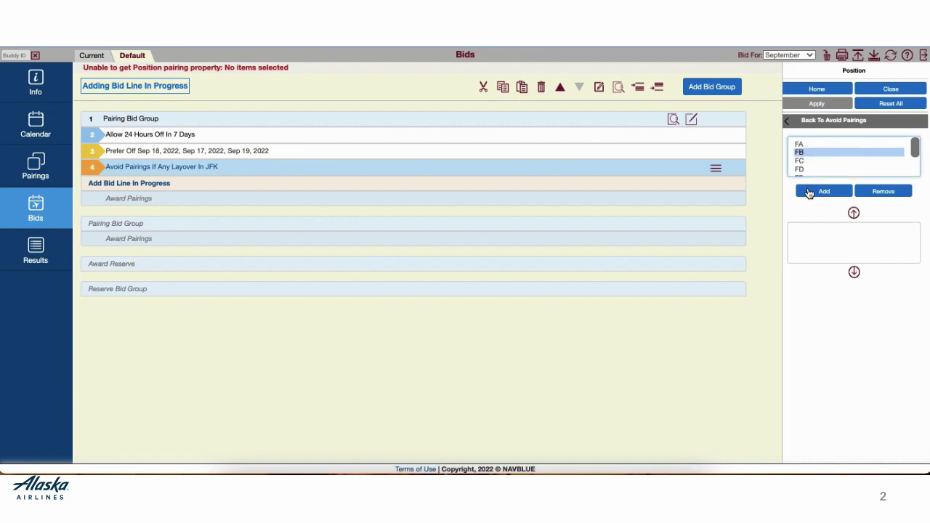
pyautogui.click(809, 194)
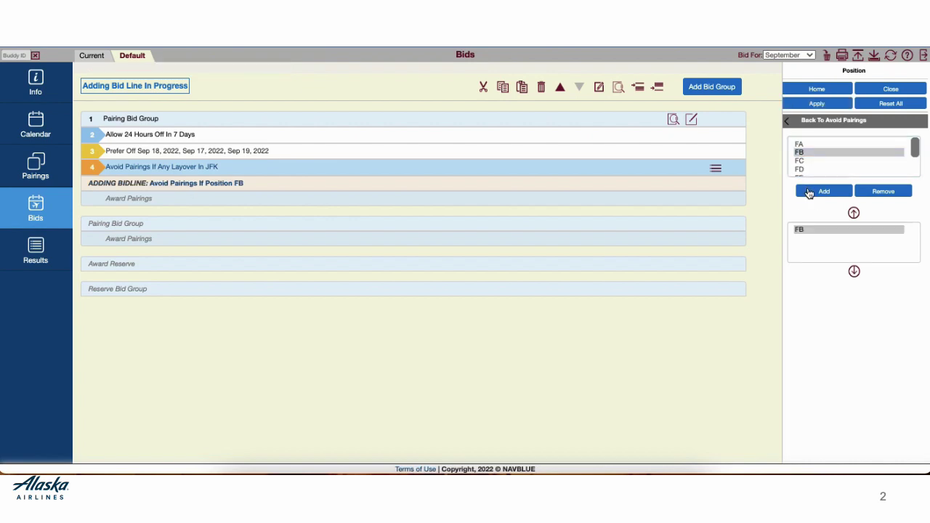
pyautogui.click(814, 105)
pyautogui.click(877, 90)
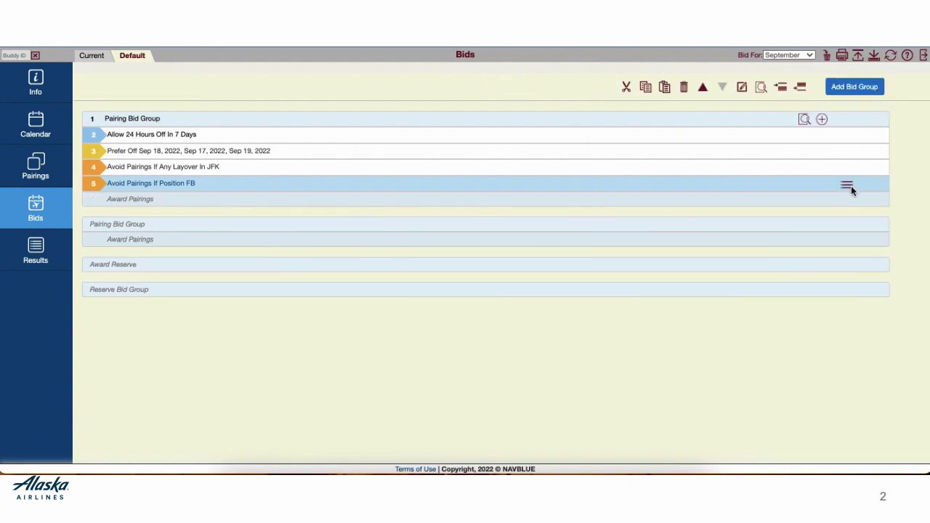
# Step: Draft an Award Pairings line with DEN as the layover station, back at the criteria list
pyautogui.click(823, 120)
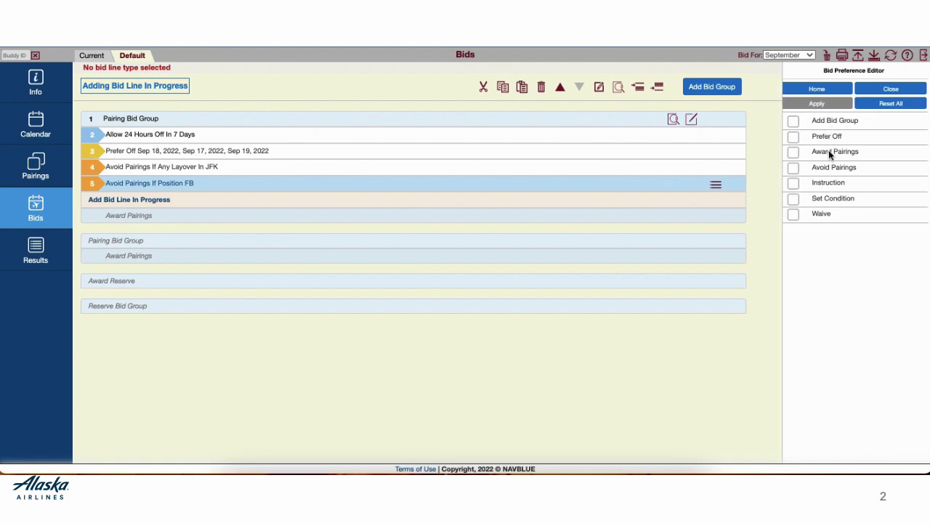
pyautogui.click(828, 151)
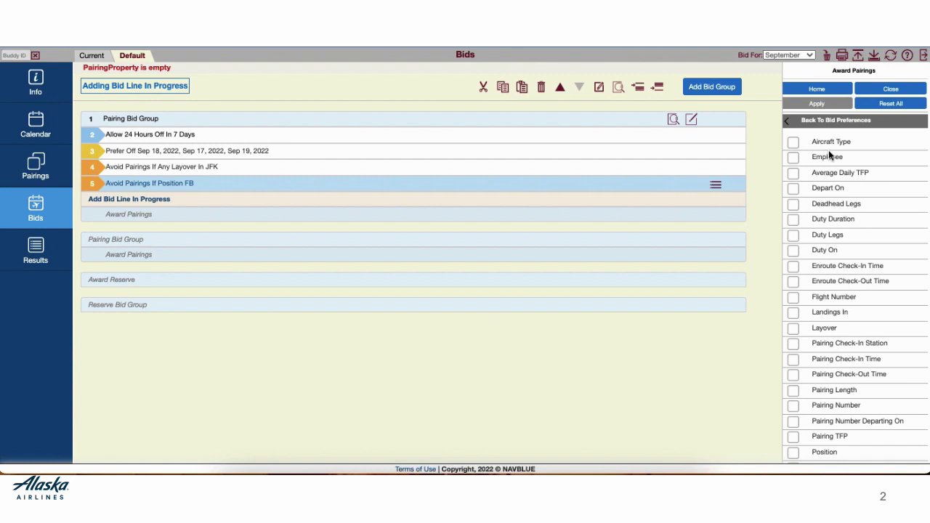
pyautogui.scroll(-3, 829, 152)
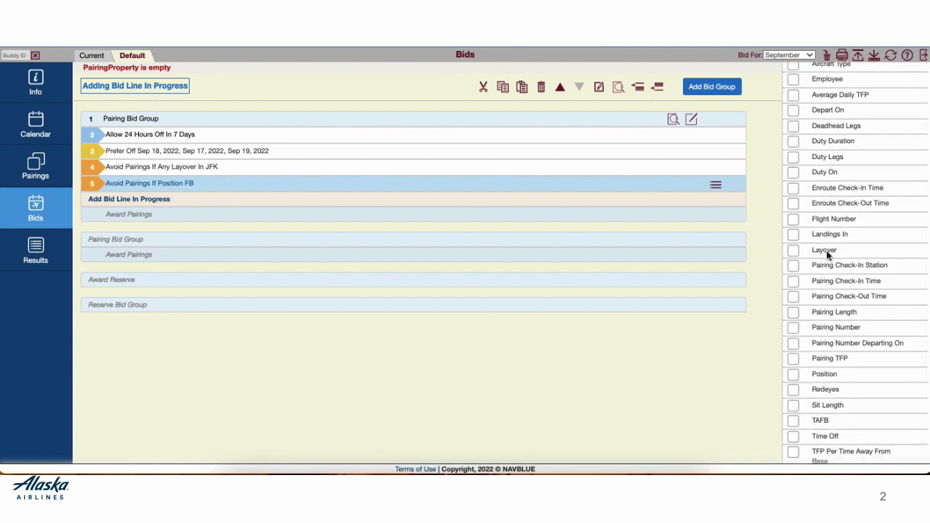
pyautogui.click(827, 250)
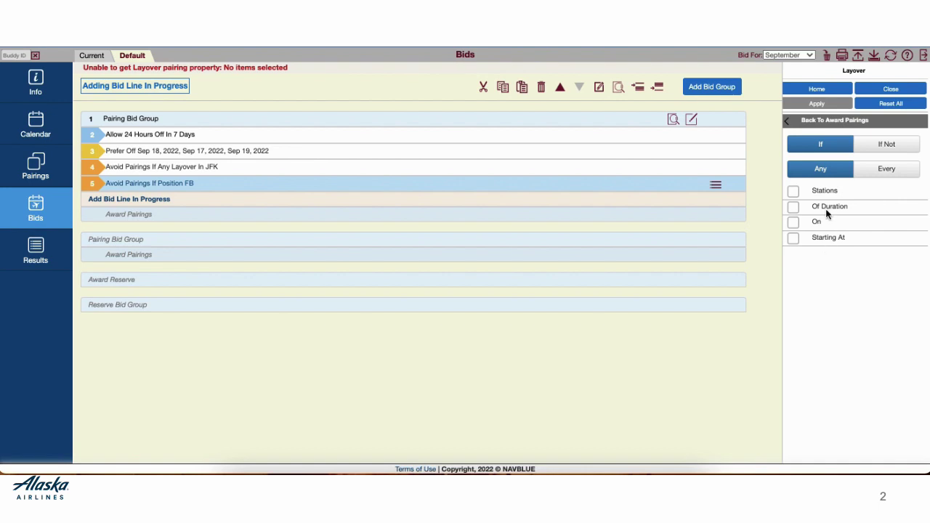
pyautogui.click(824, 190)
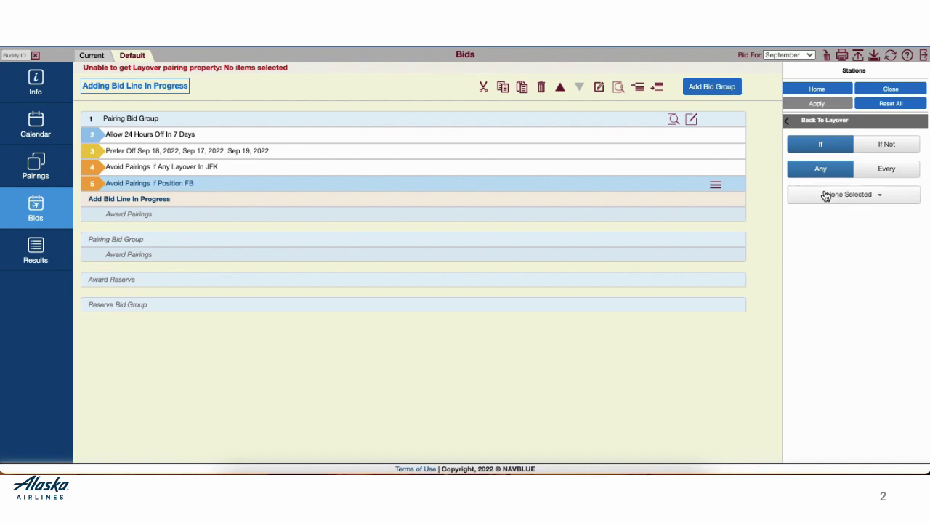
pyautogui.click(826, 195)
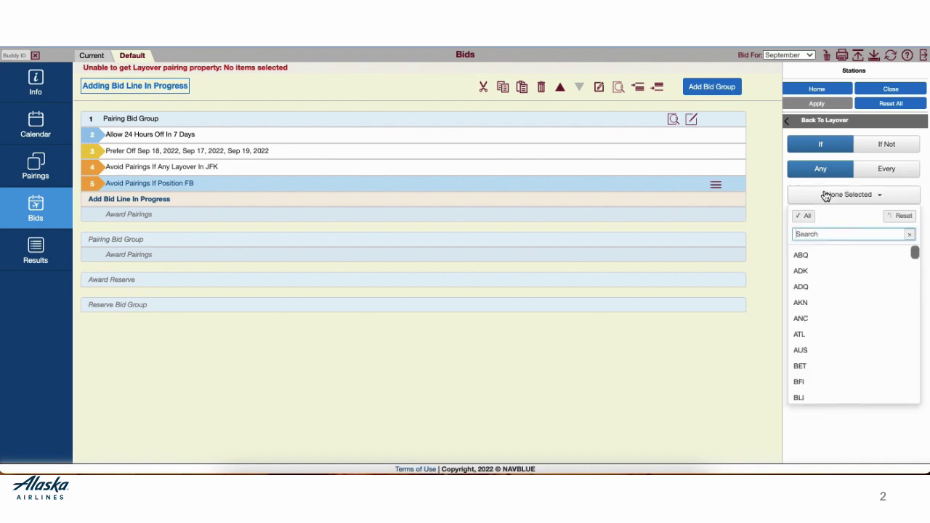
pyautogui.write('den')
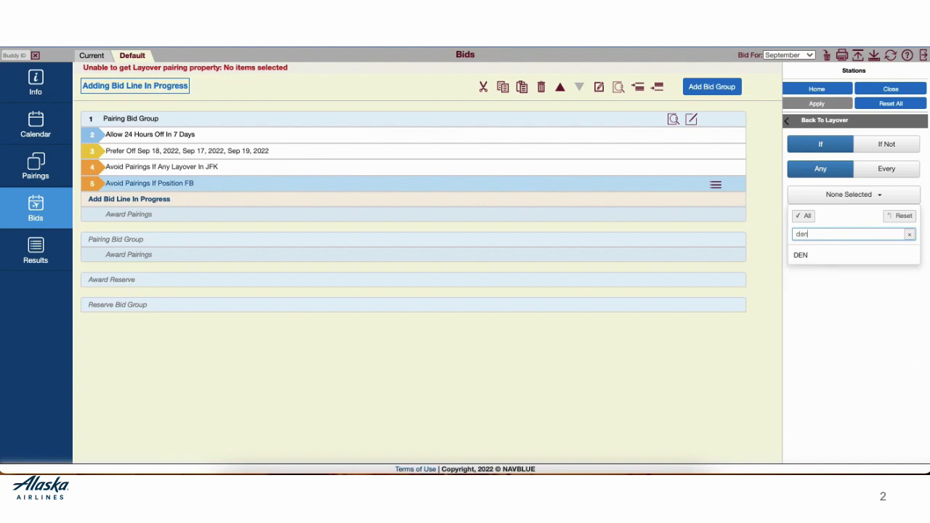
pyautogui.click(814, 254)
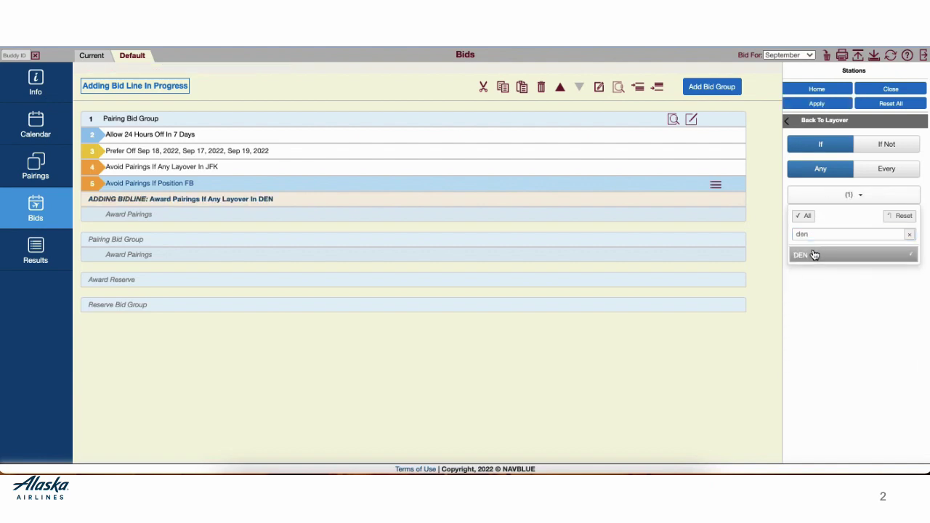
pyautogui.click(789, 120)
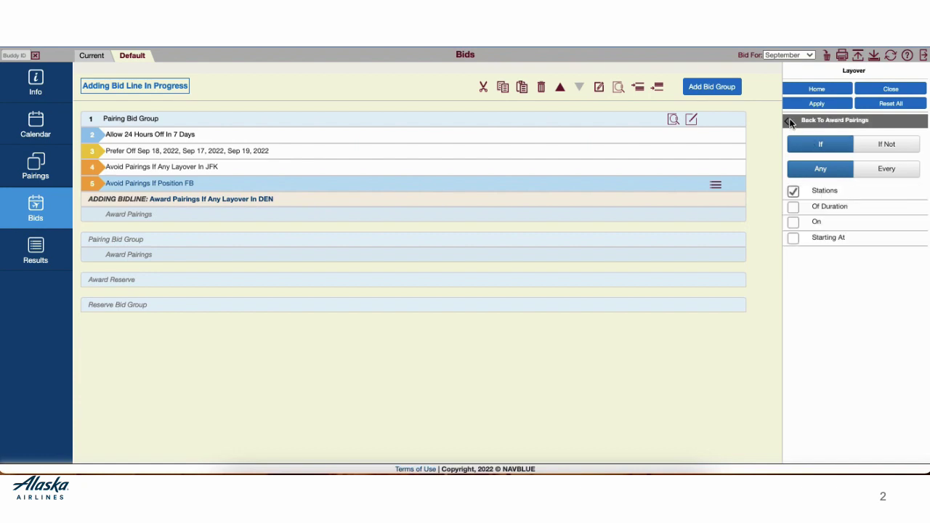
pyautogui.click(790, 120)
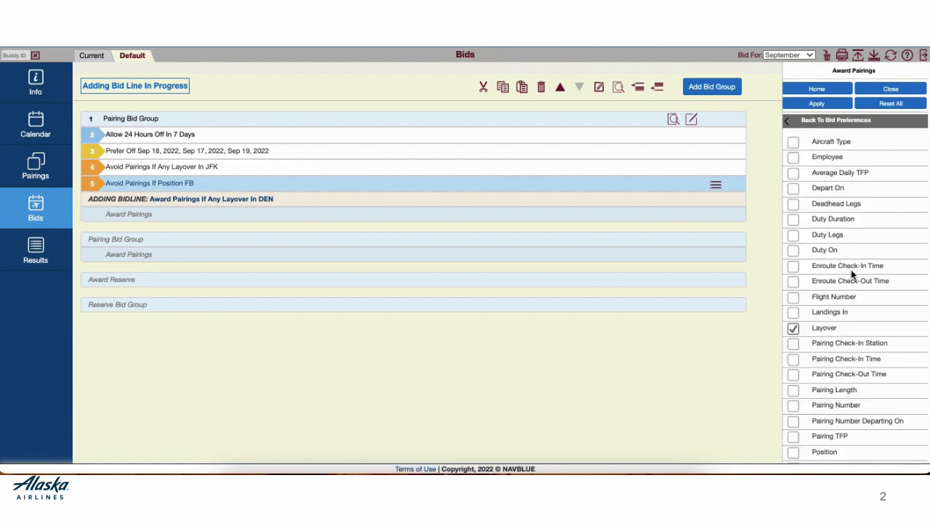
pyautogui.scroll(-2, 851, 270)
pyautogui.scroll(-3, 850, 270)
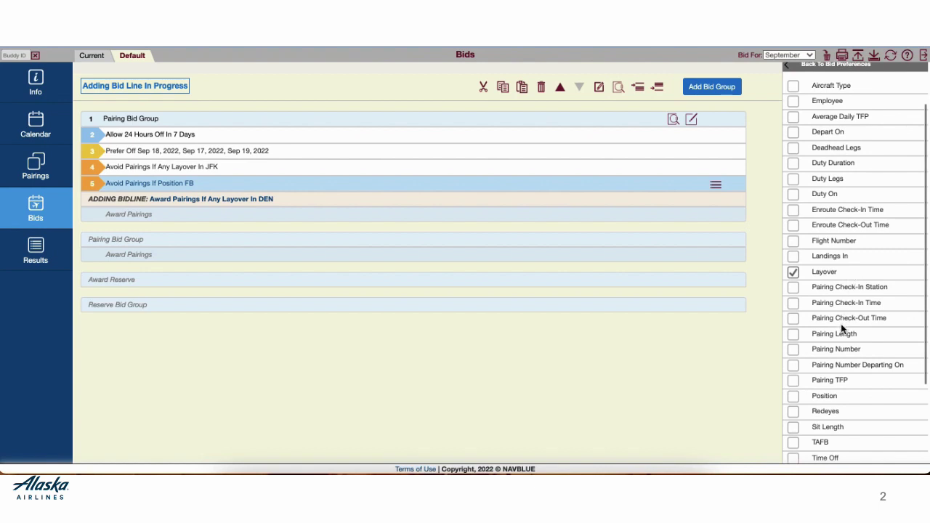
# Step: Set the award line's pairing length to exactly 3 days
pyautogui.click(841, 335)
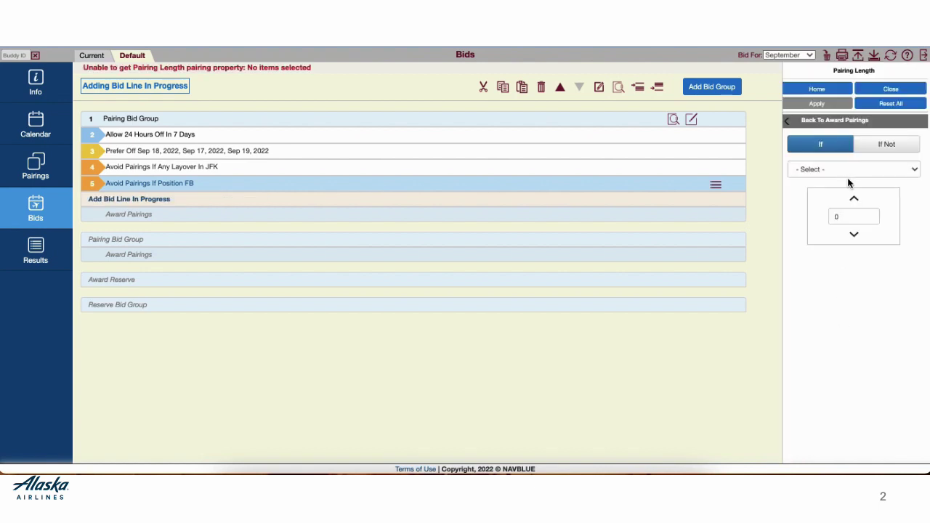
pyautogui.click(847, 171)
pyautogui.click(844, 182)
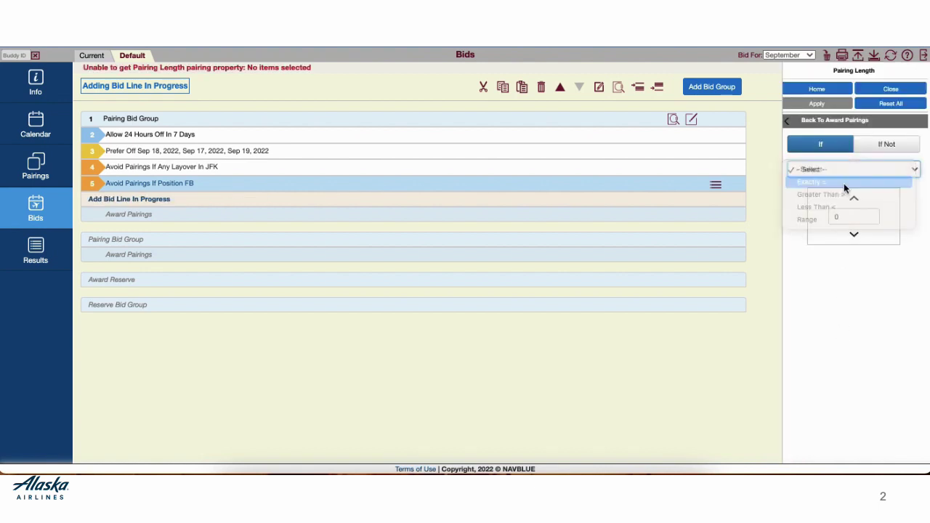
pyautogui.click(848, 217)
pyautogui.write('3')
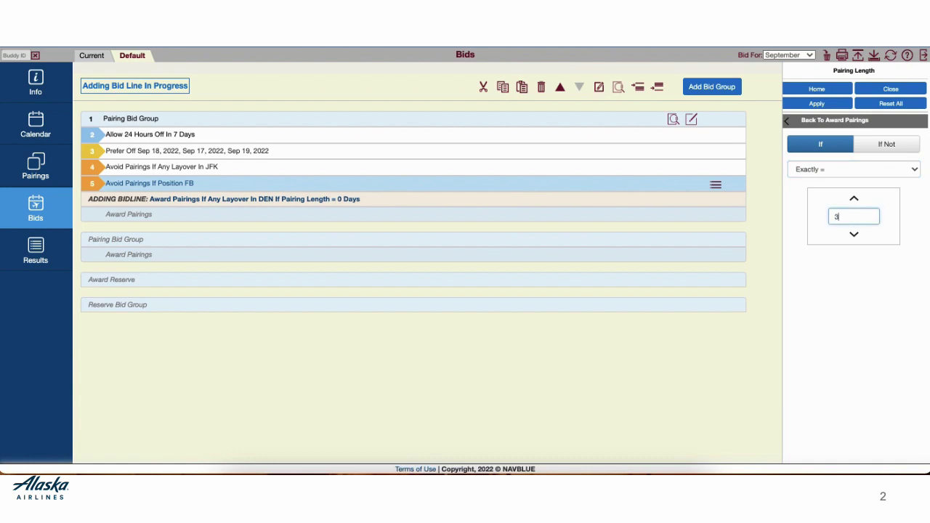
pyautogui.click(789, 119)
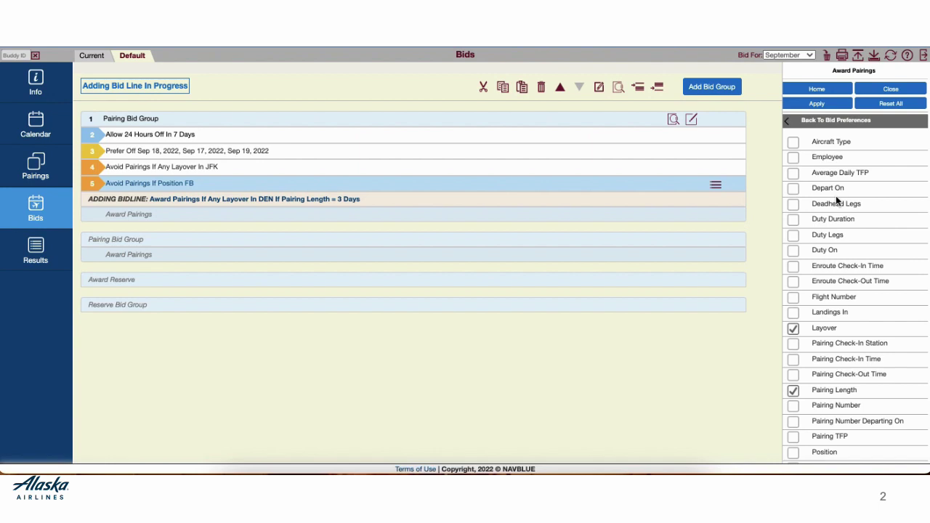
pyautogui.scroll(-2, 835, 196)
pyautogui.scroll(-2, 835, 197)
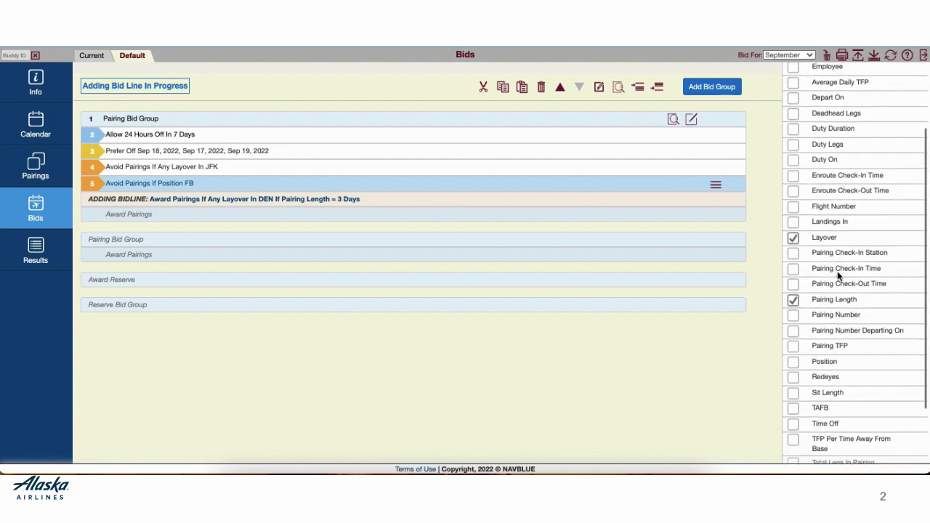
# Step: Add position FA to the award line and apply it as line 6
pyautogui.click(826, 362)
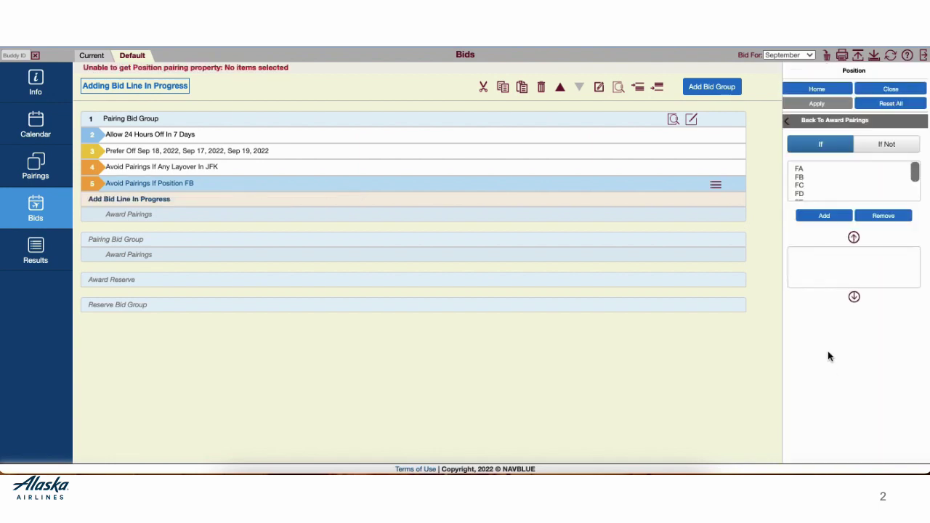
pyautogui.click(803, 168)
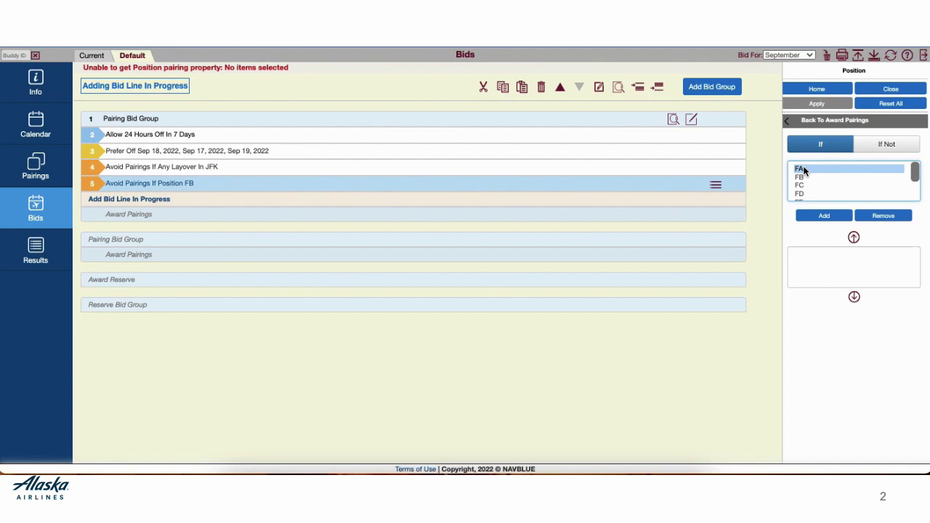
pyautogui.click(808, 216)
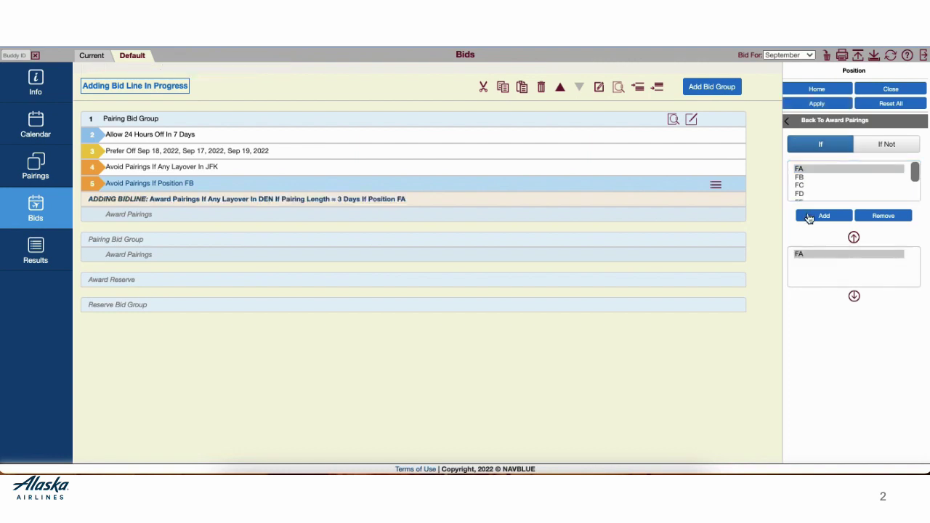
pyautogui.click(788, 119)
pyautogui.scroll(-3, 834, 172)
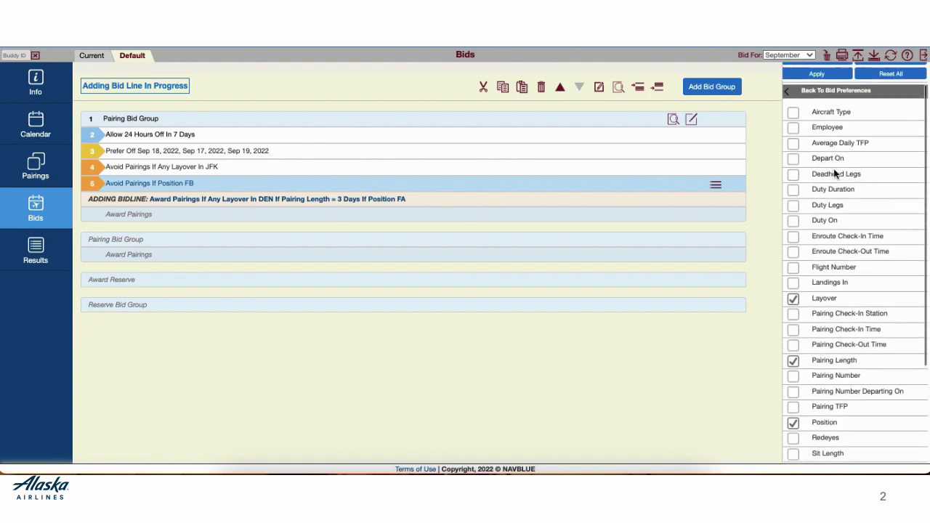
pyautogui.scroll(-2, 834, 169)
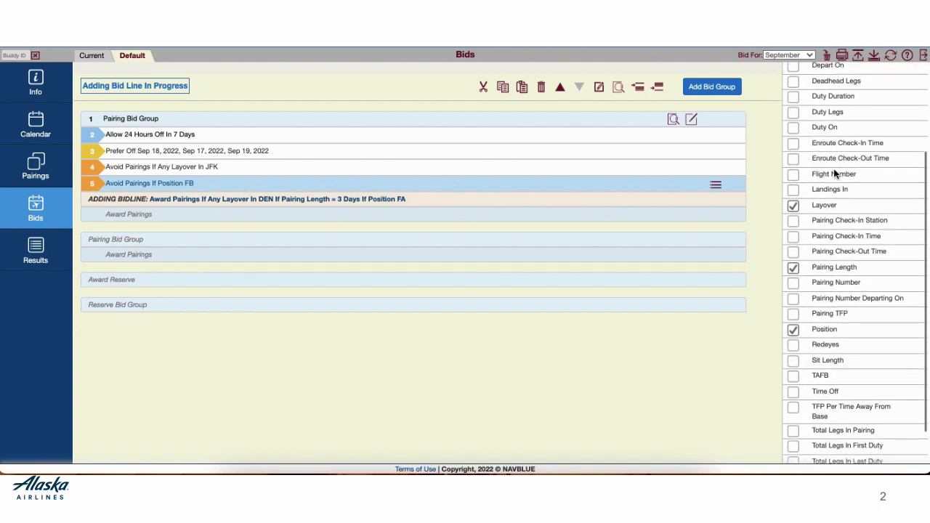
pyautogui.scroll(3, 833, 168)
pyautogui.scroll(4, 833, 168)
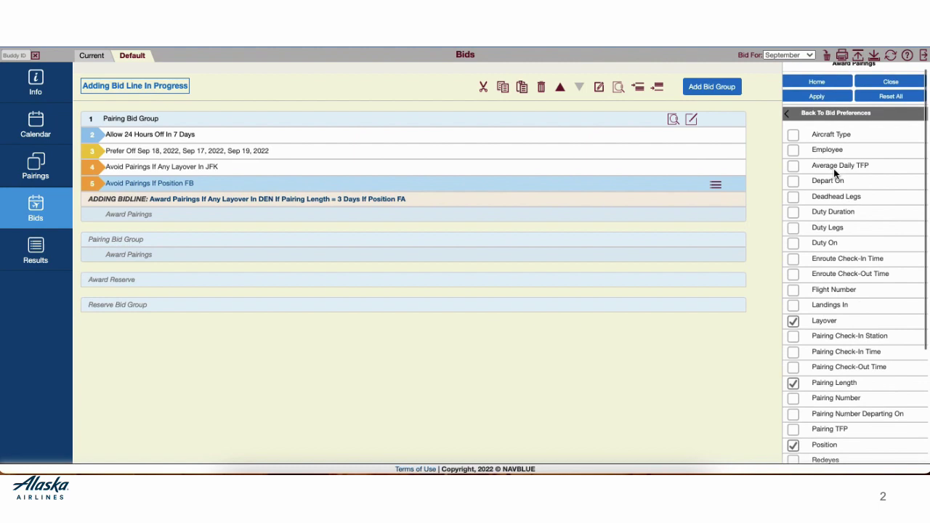
pyautogui.click(821, 104)
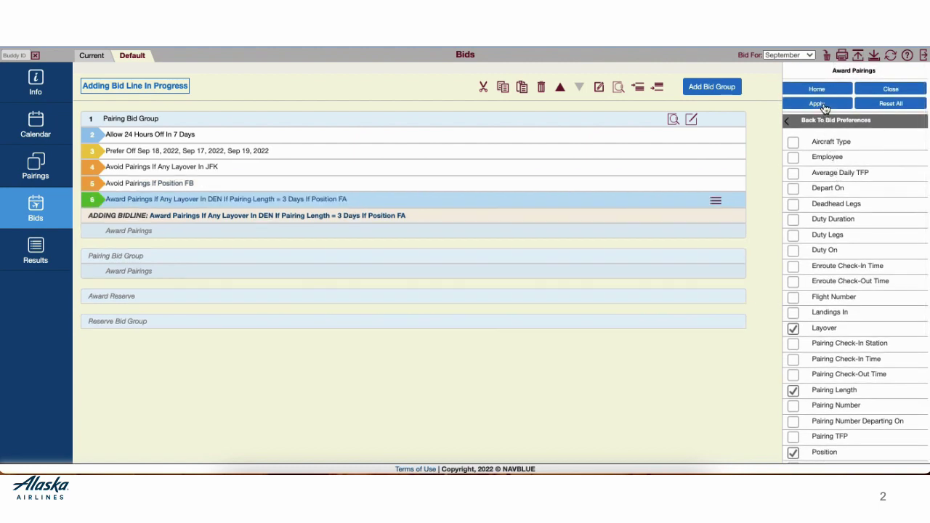
# Step: Close the editor, select line 6 and open its actions menu
pyautogui.click(877, 91)
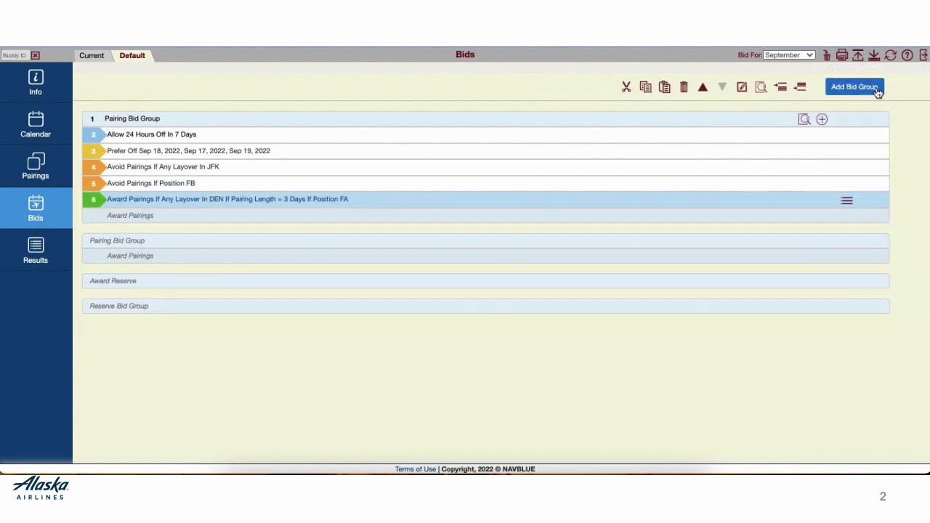
pyautogui.click(252, 201)
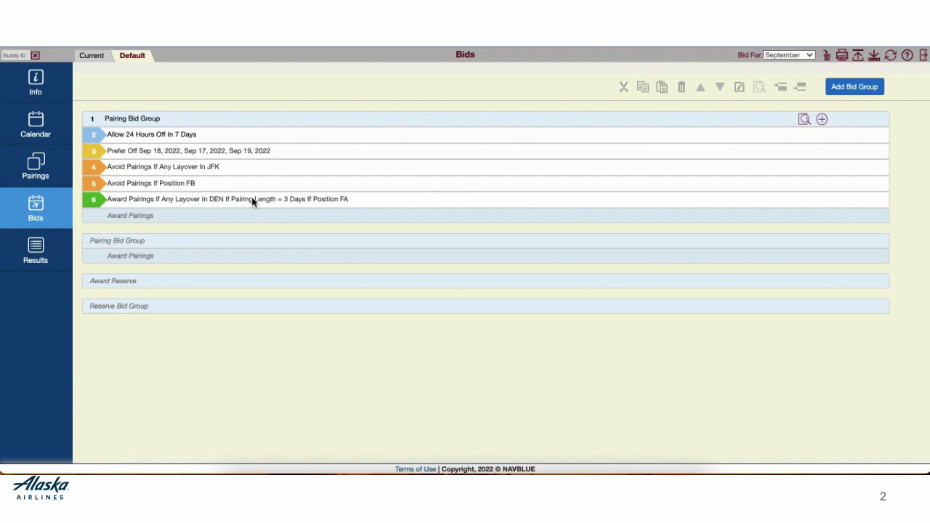
pyautogui.click(252, 201)
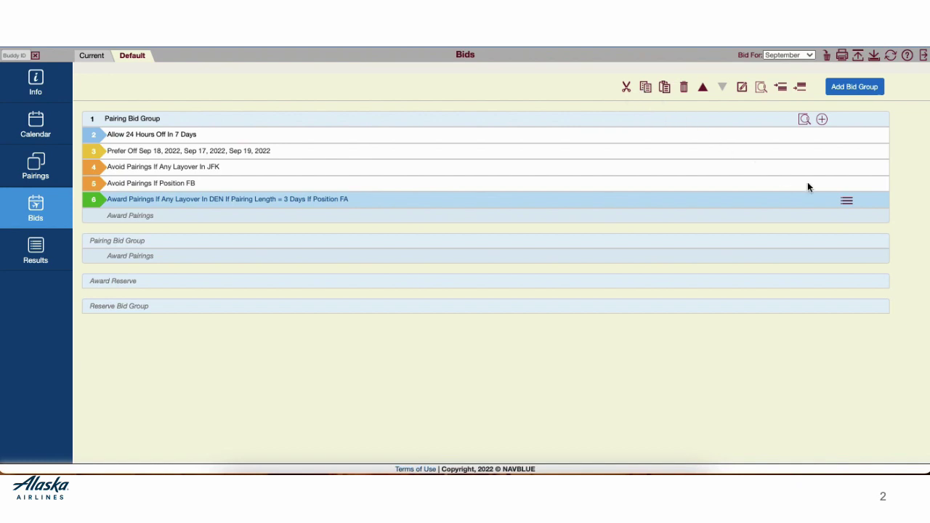
pyautogui.click(846, 203)
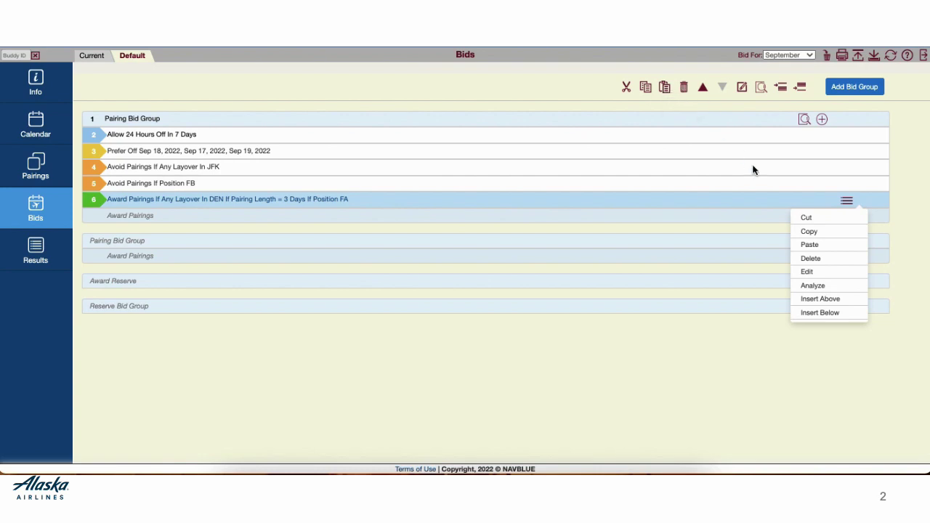
# Step: Copy and paste the 3-day DEN FA line as line 7, then open its actions menu
pyautogui.click(741, 206)
pyautogui.click(741, 205)
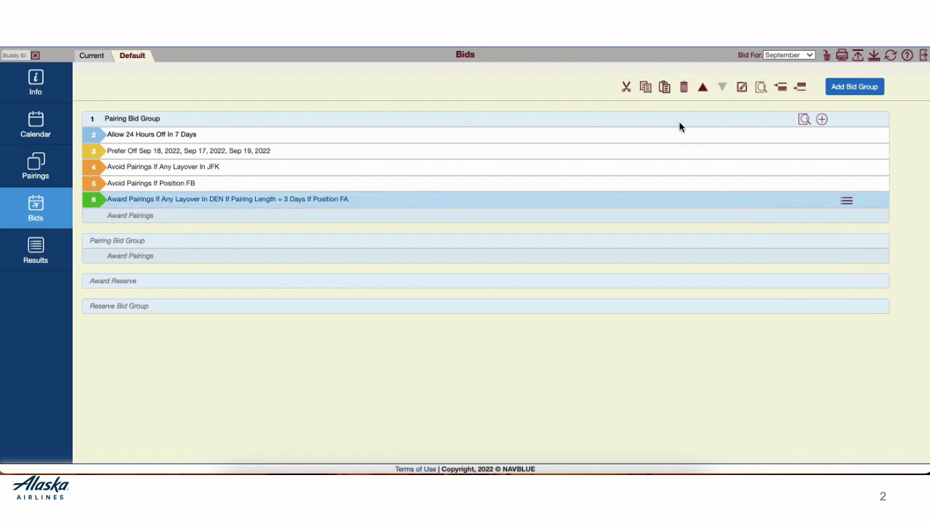
pyautogui.click(665, 87)
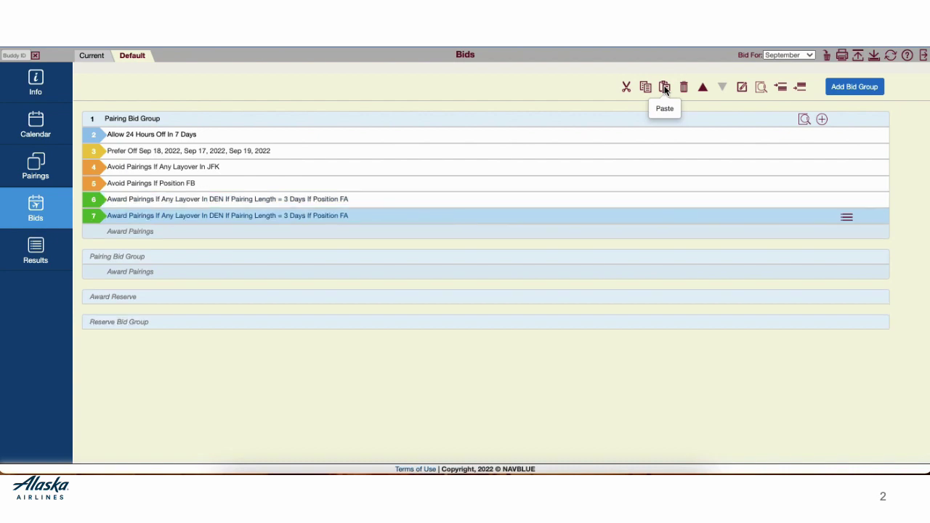
pyautogui.click(845, 216)
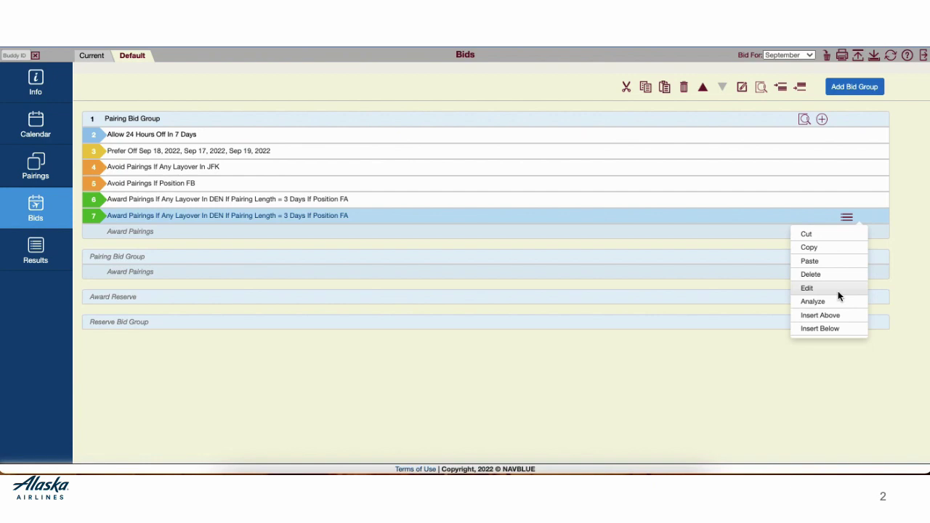
# Step: Edit line 7's pairing length from 3 to 4 days and apply
pyautogui.click(742, 88)
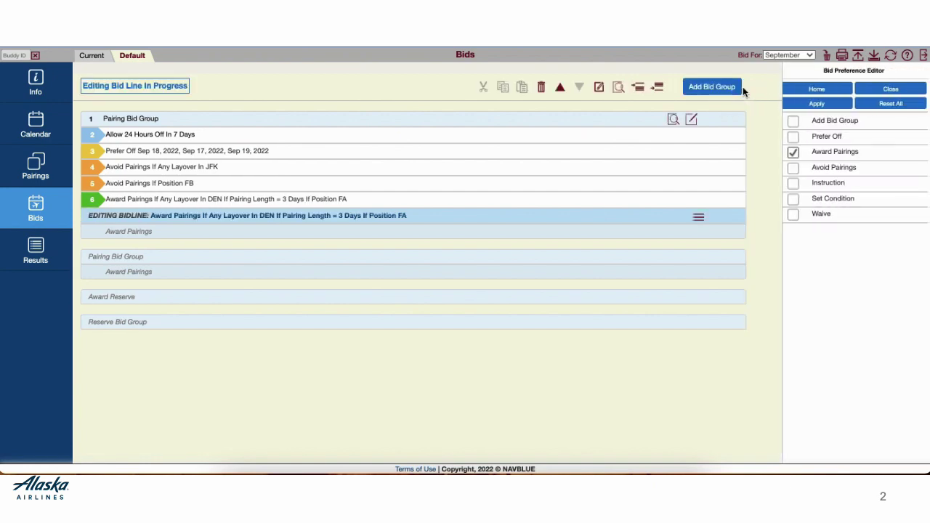
pyautogui.click(834, 152)
pyautogui.scroll(-4, 825, 157)
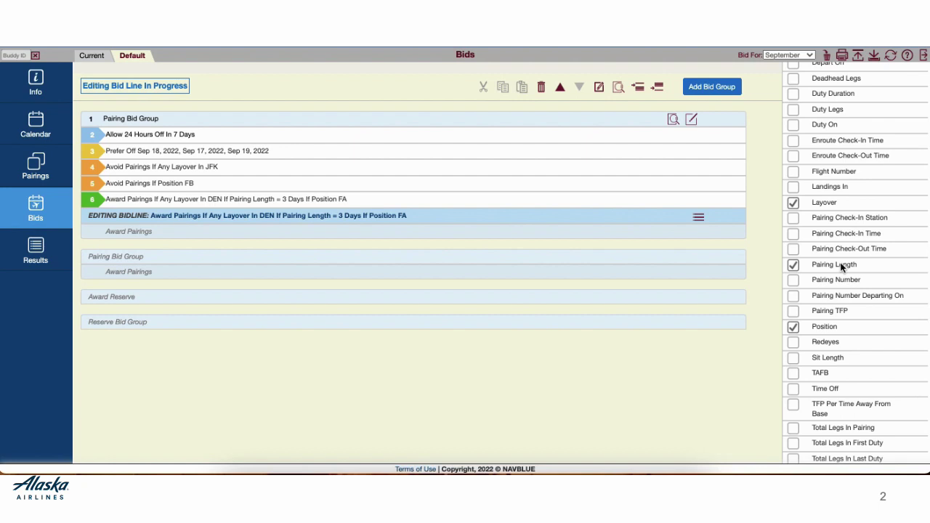
pyautogui.click(840, 266)
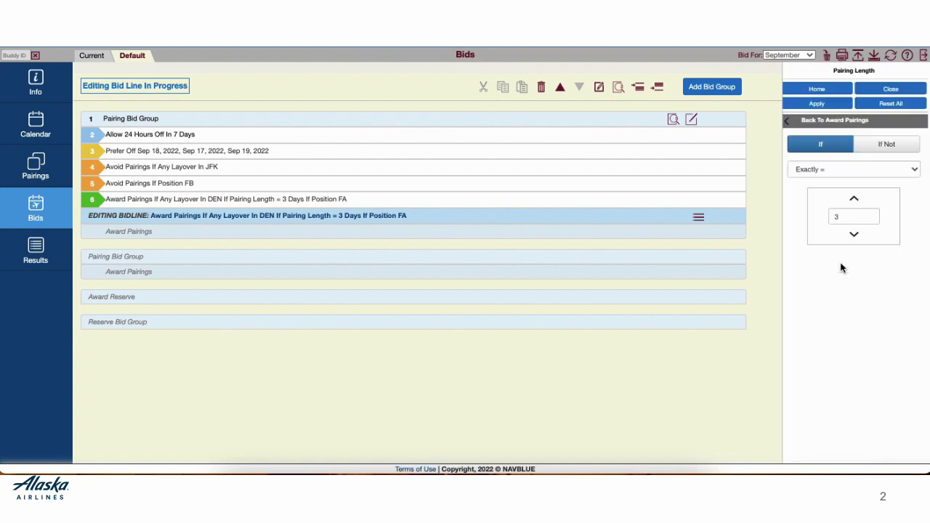
pyautogui.click(850, 217)
pyautogui.write('4')
pyautogui.click(819, 106)
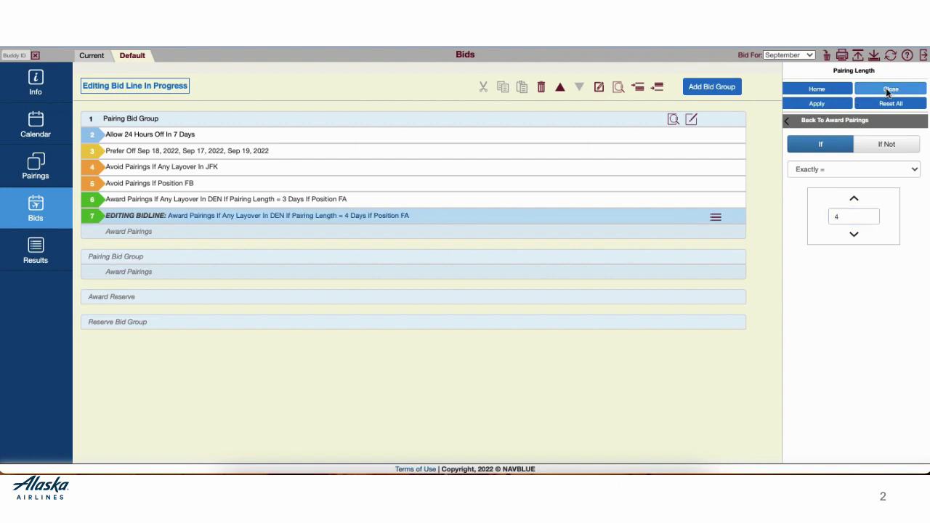
pyautogui.click(886, 88)
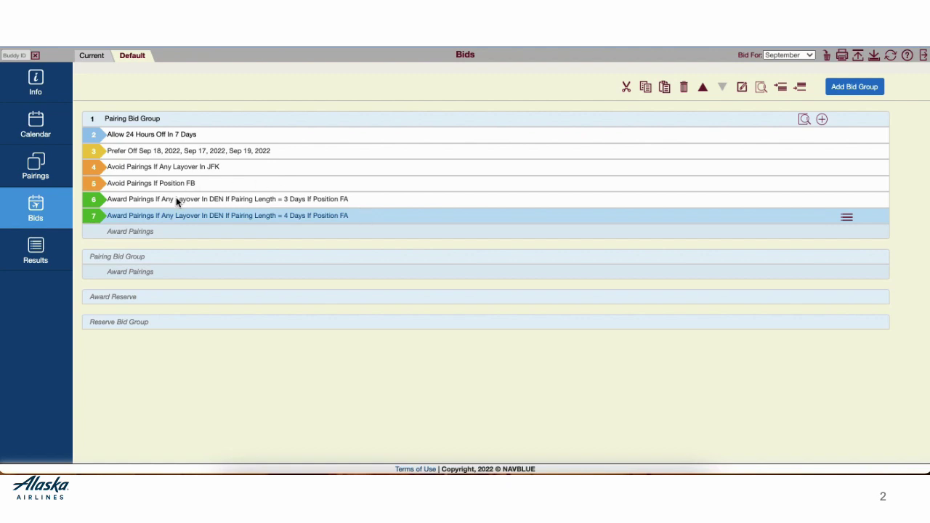
pyautogui.keyDown('shift'); pyautogui.click(95, 202); pyautogui.keyUp('shift')
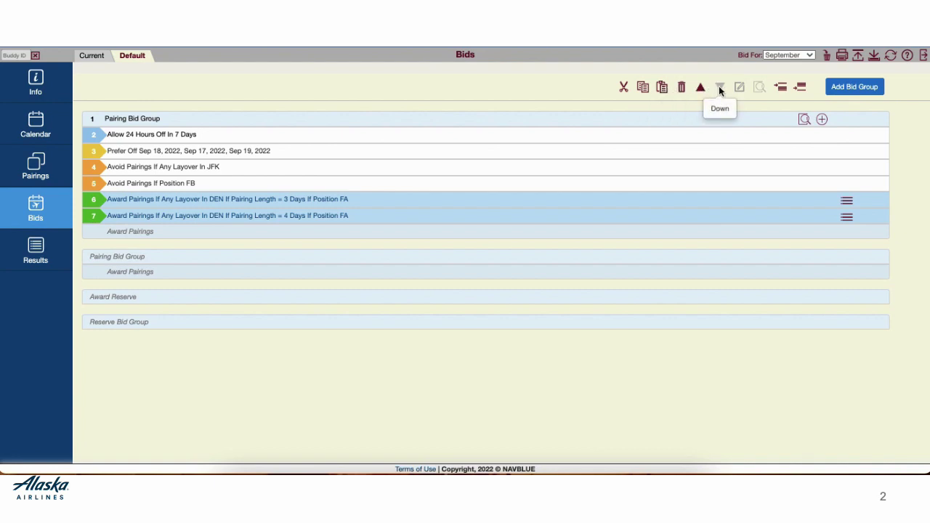
pyautogui.click(627, 218)
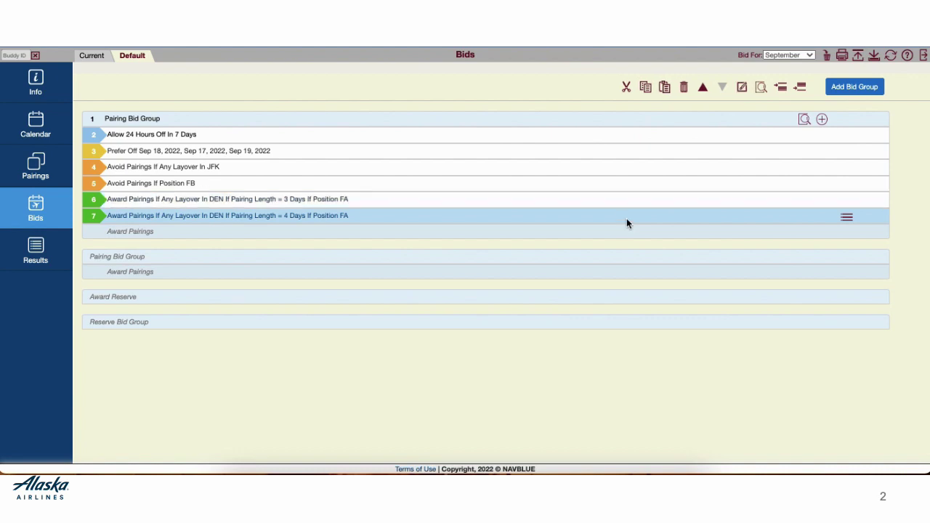
# Step: Submit the Default bid and confirm the Bid Submission dialog reports success
pyautogui.click(857, 56)
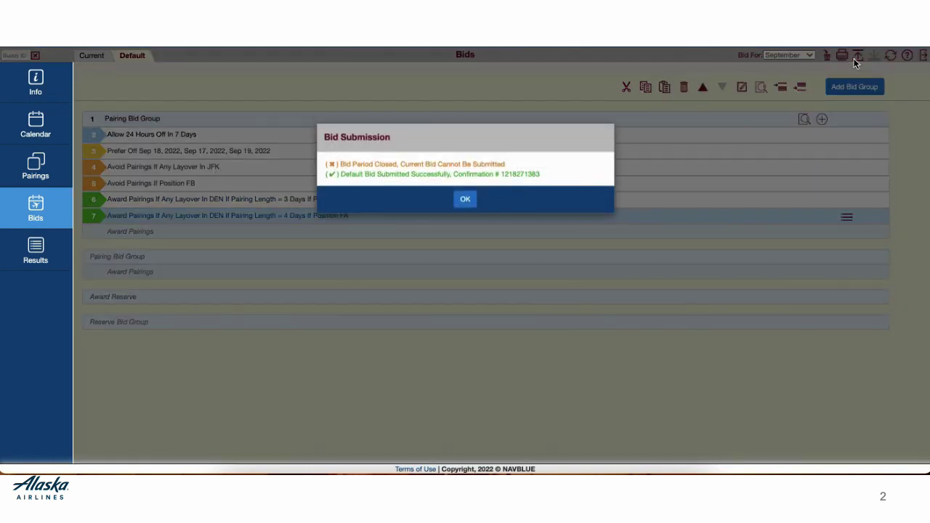